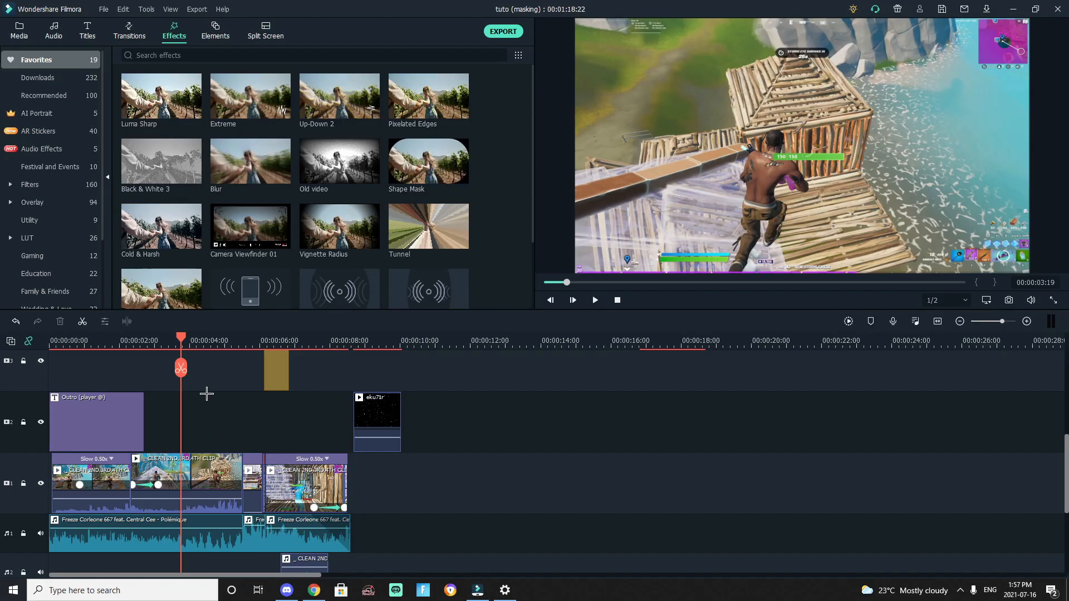
left_click_drag(178, 365, 176, 365)
left_click(200, 363)
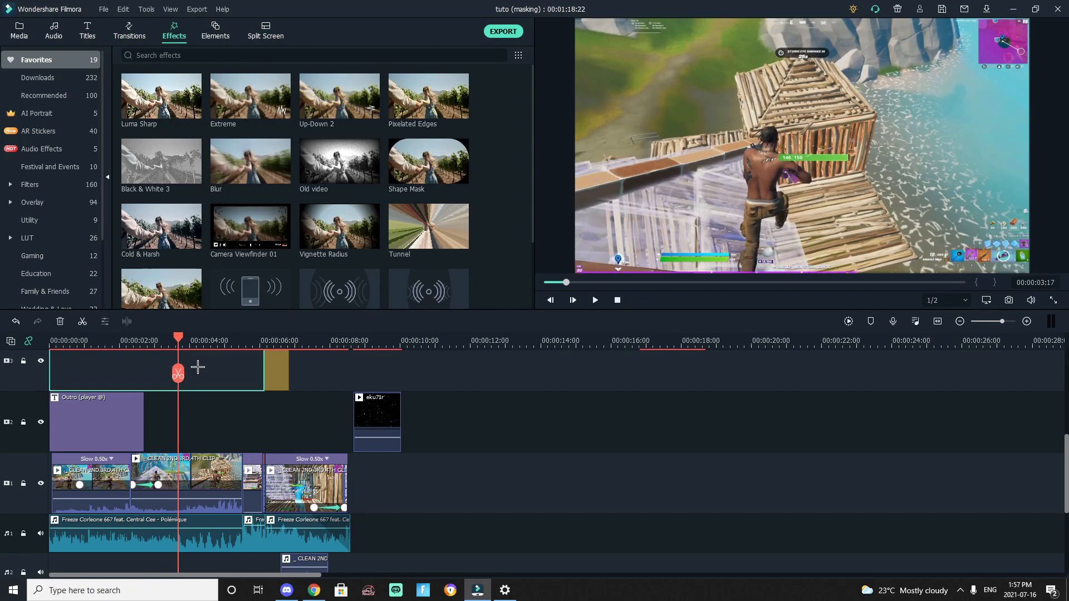
scroll(262, 434, "up", 3)
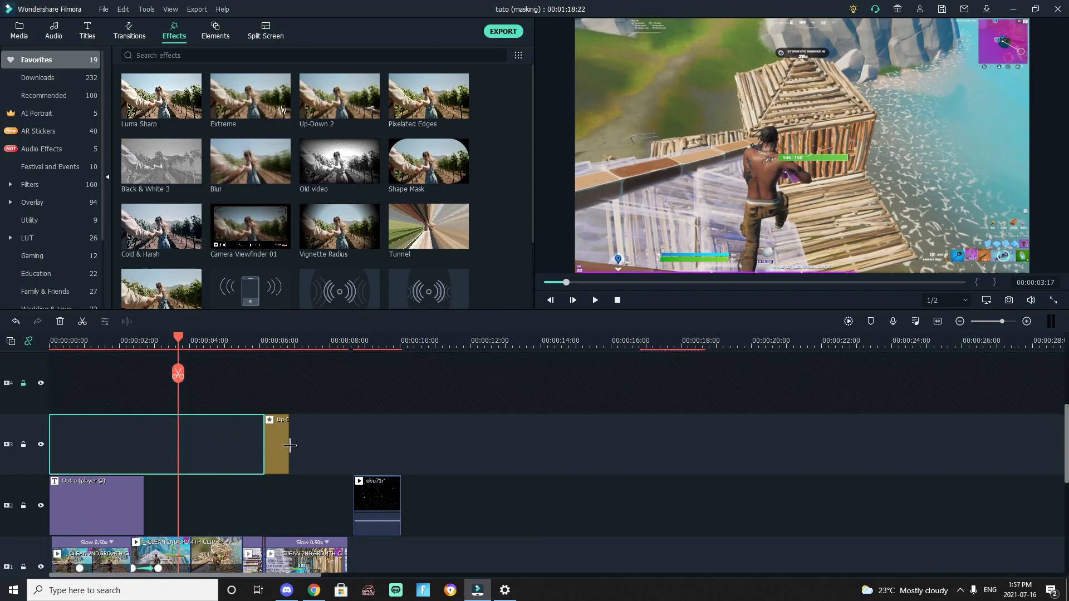
scroll(534, 464, "down", 2)
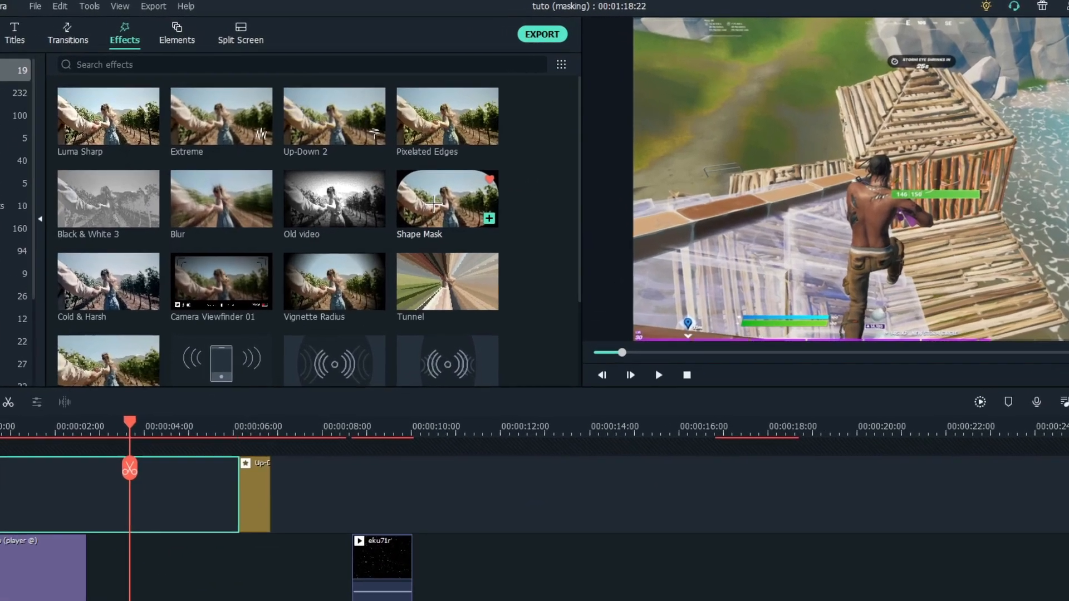
left_click_drag(425, 165, 419, 318)
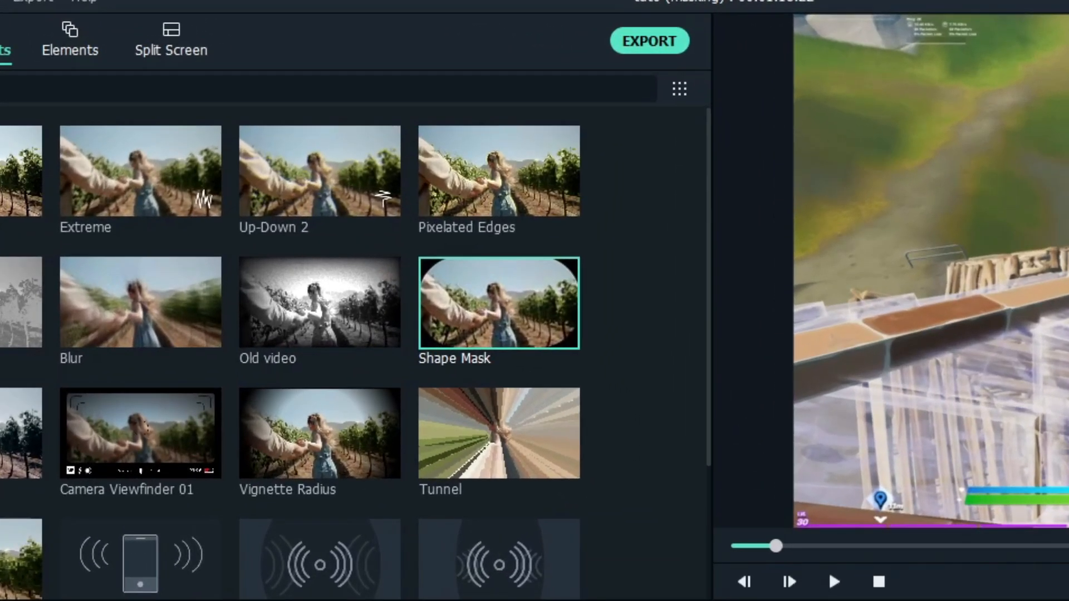
left_click_drag(423, 595, 565, 596)
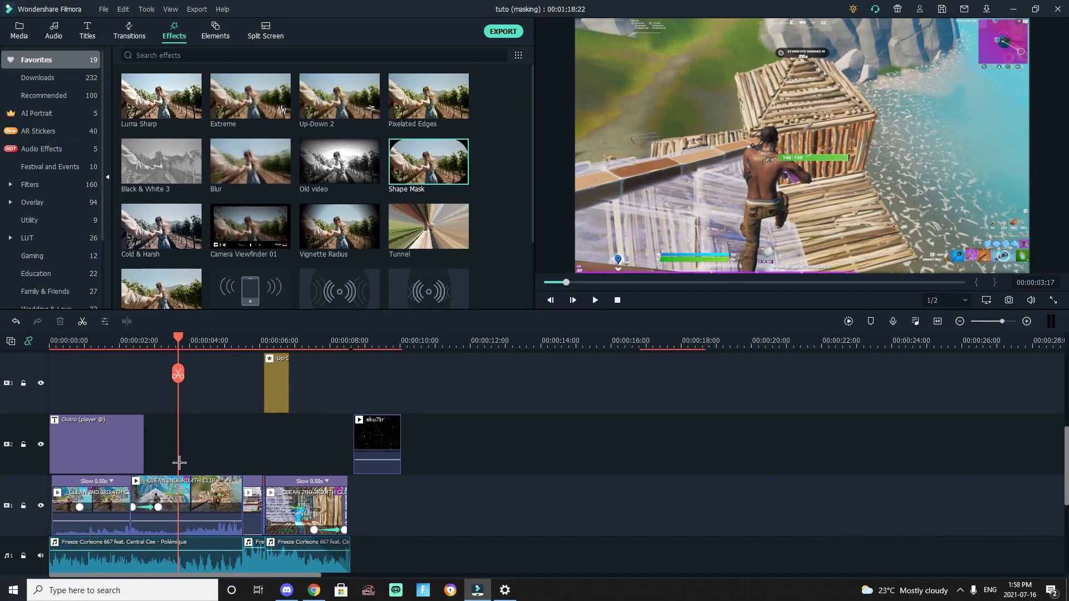
left_click(245, 453)
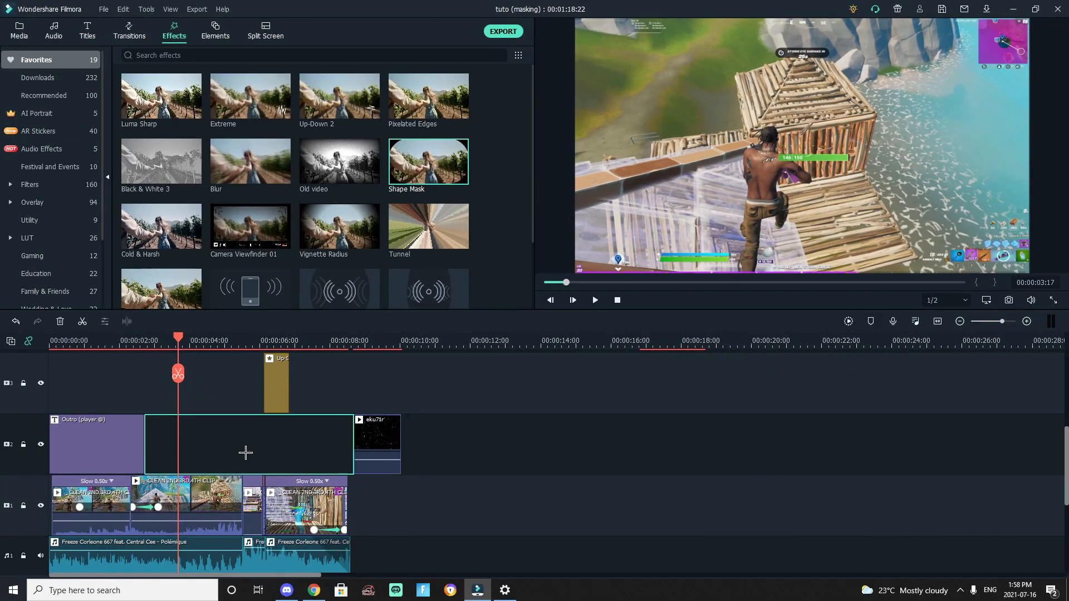
left_click_drag(179, 379, 208, 393)
left_click_drag(273, 346, 288, 326)
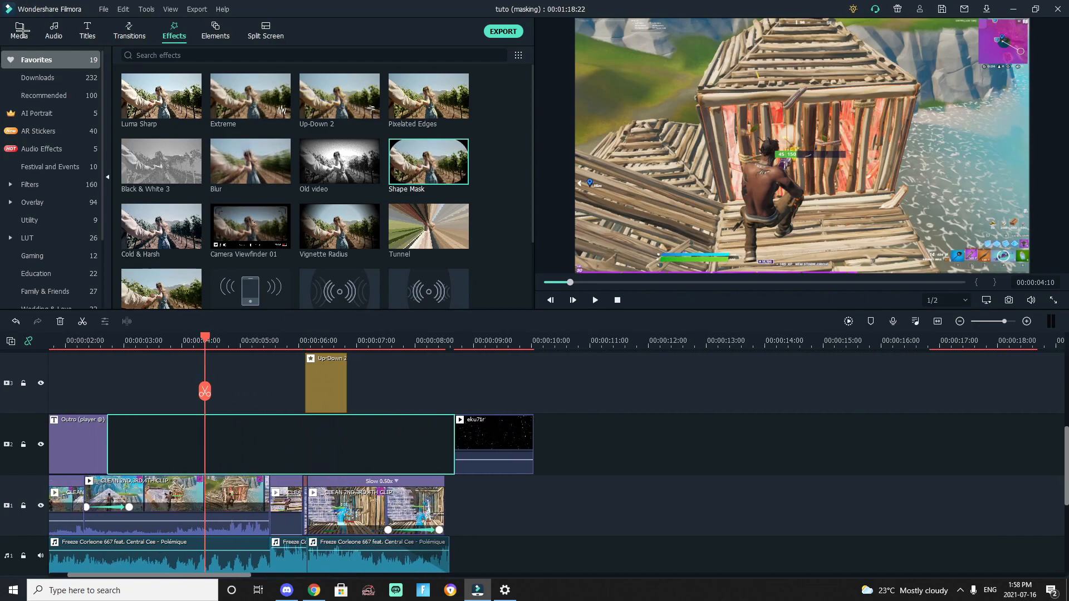
Step: Extend the eku71r starfield clip to about 4 seconds and move it to empty space at about 10 s on the second video track
left_click(21, 31)
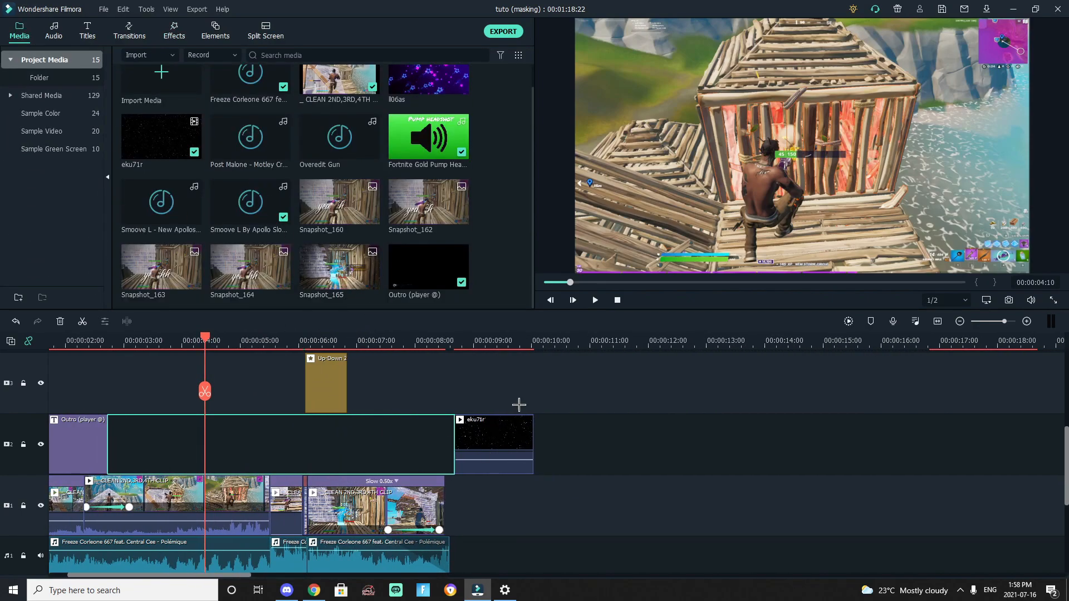
mouse_move(484, 430)
left_mouse_down()
mouse_move(284, 439)
mouse_move(530, 451)
mouse_move(483, 437)
left_mouse_up()
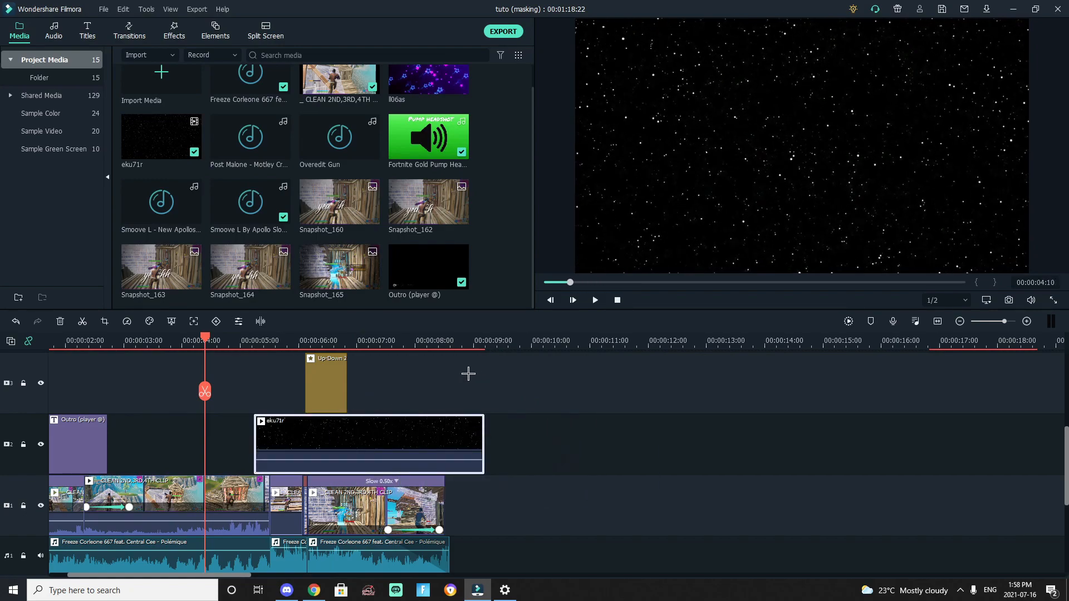
left_click(360, 340)
left_click_drag(359, 390, 403, 392)
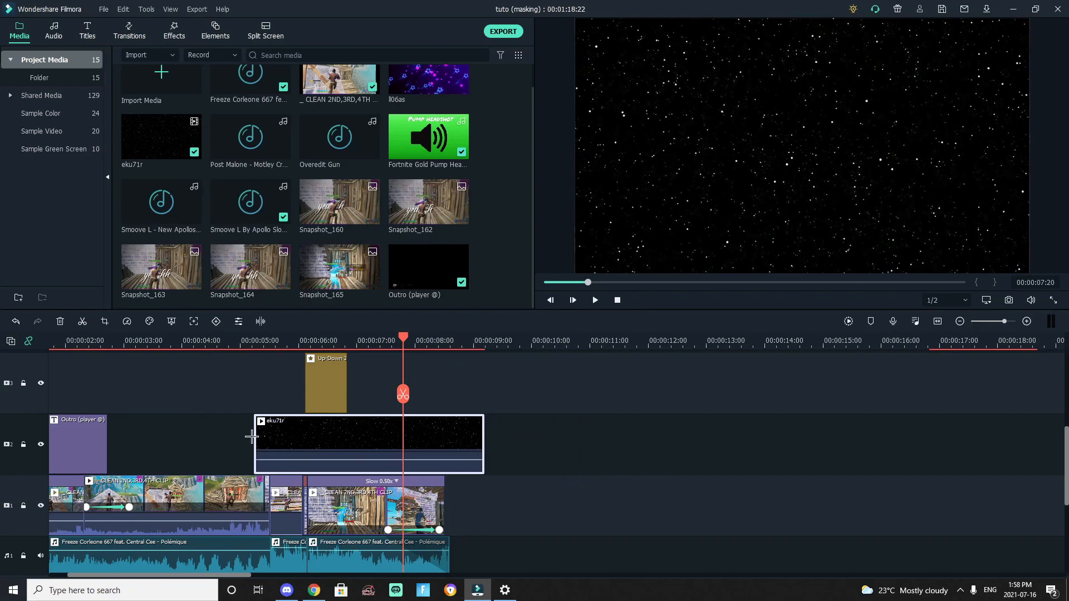
left_click_drag(318, 430, 566, 412)
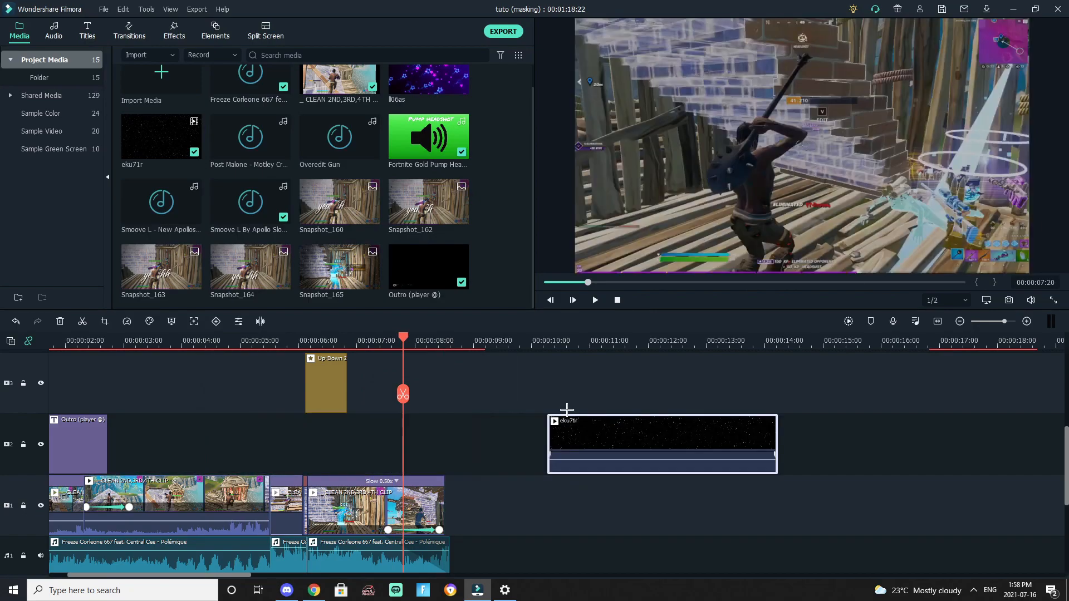
Step: Speed the eku71r starfield clip up to 4.00x and move it to start at about 7 s on the second video track
left_click(127, 321)
mouse_move(191, 377)
left_click(324, 391)
left_click_drag(551, 462, 368, 463)
Step: Duplicate the short gameplay clip that starts at 5:13 and place the copy directly above it on the third video track
left_click_drag(403, 394, 263, 410)
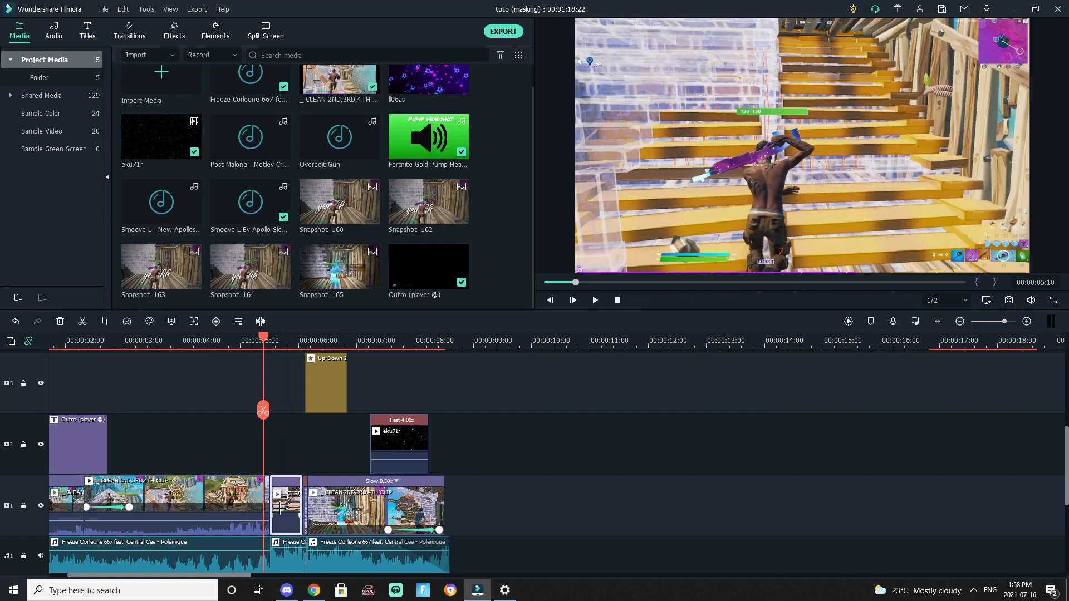
left_click(519, 348)
key("ctrl+v")
left_click_drag(528, 504, 285, 392)
left_click(293, 446)
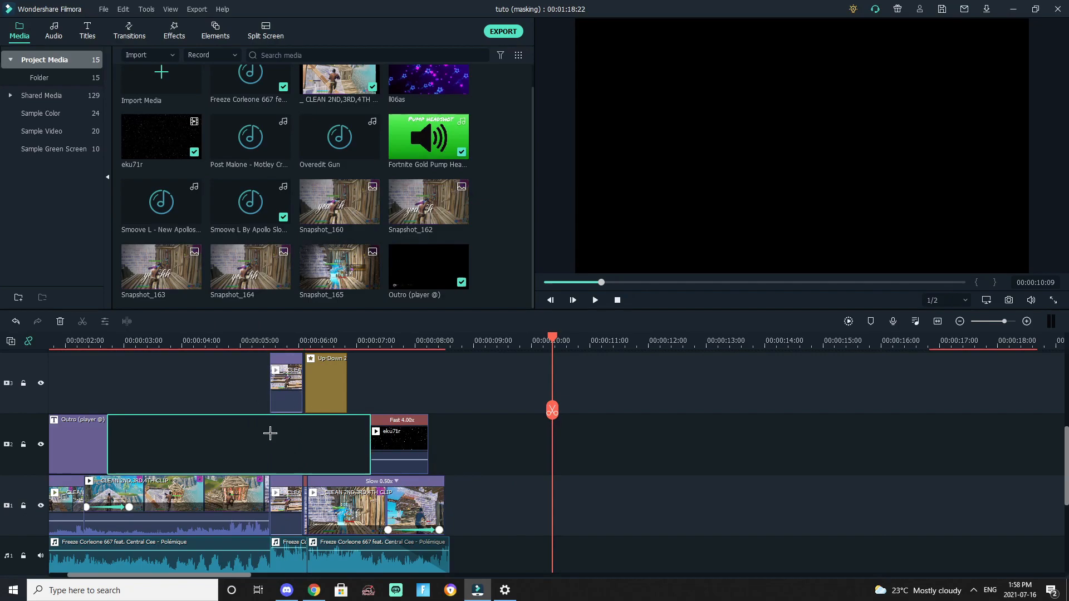
double_click(285, 379)
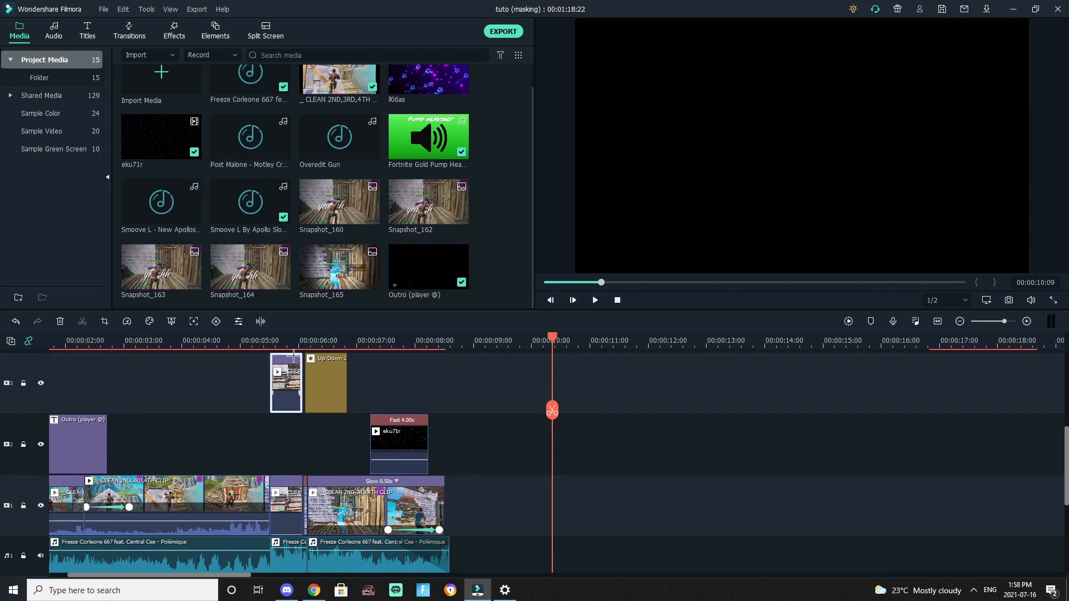
left_click(502, 299)
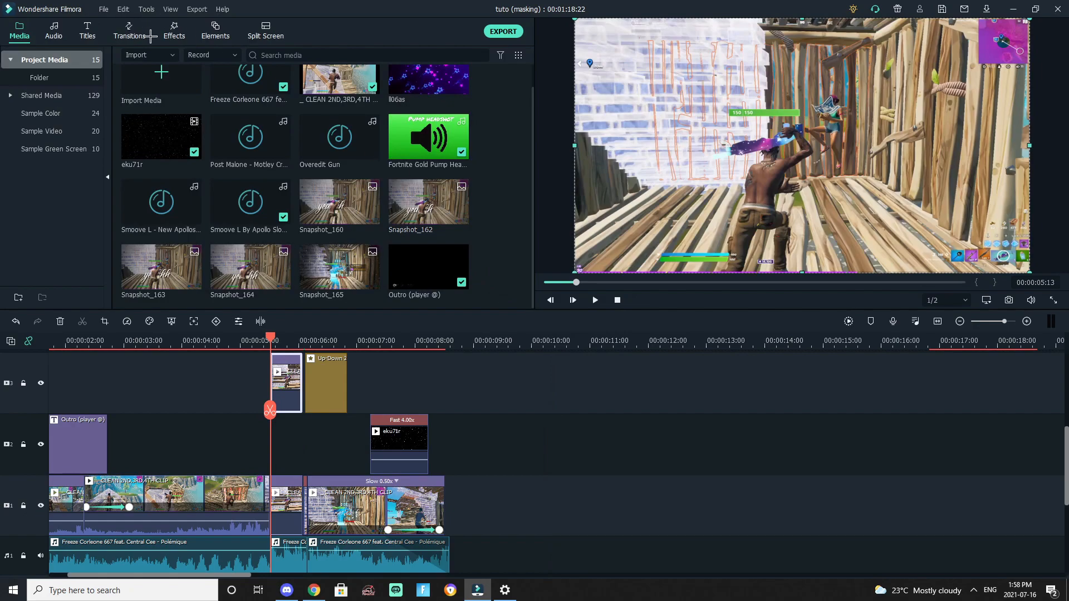
Step: Apply the Shape Mask effect to the duplicated gameplay clip and open its mask settings
left_click(188, 31)
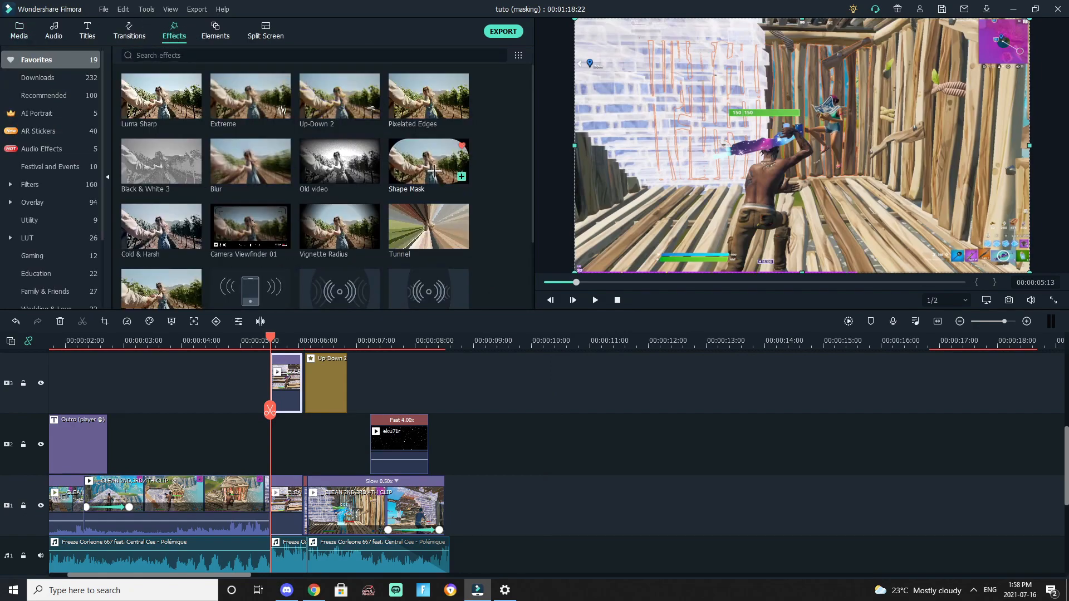
left_click_drag(428, 161, 279, 385)
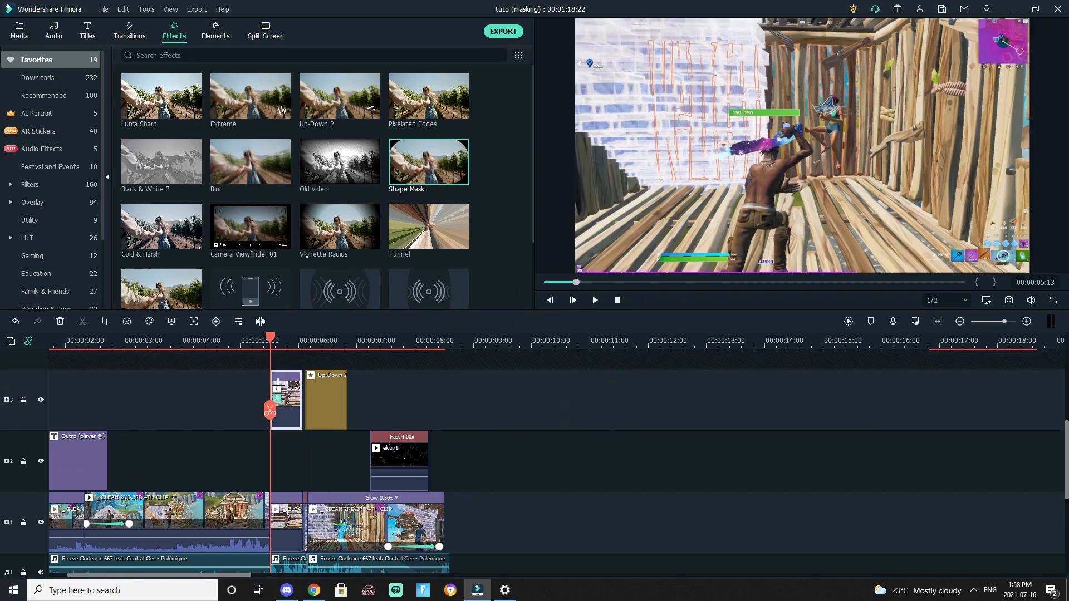
double_click(279, 385)
left_click(16, 223)
scroll(224, 271, "down", 3)
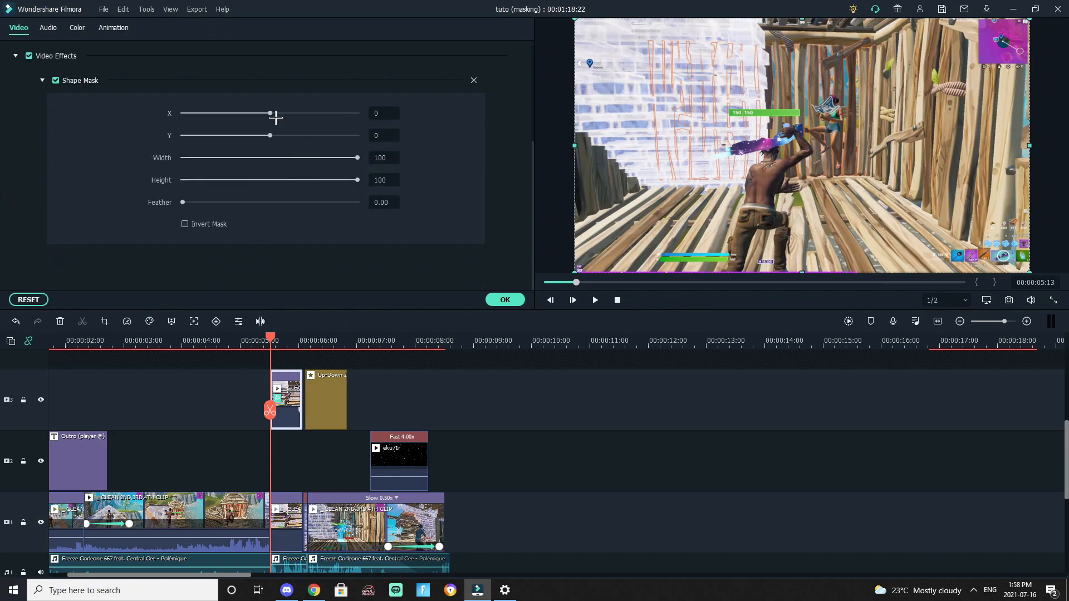
Step: Move the masked clip to empty space on the first video track and fit its mask around the character: X -60, Y -87, width 17, height 62
left_click_drag(299, 378, 532, 490)
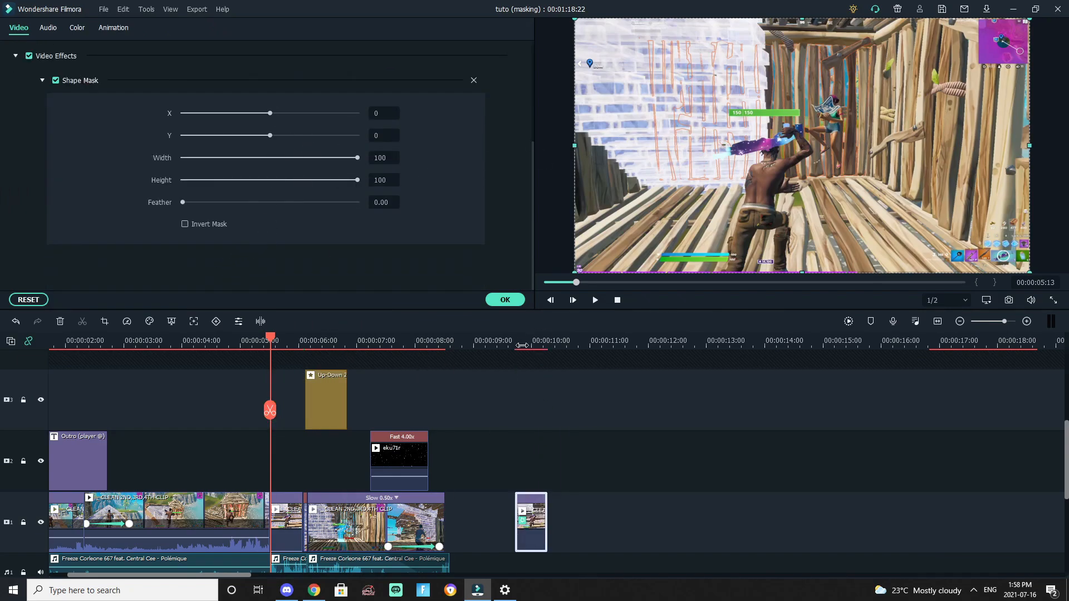
left_click(521, 345)
left_click_drag(1007, 145, 816, 147)
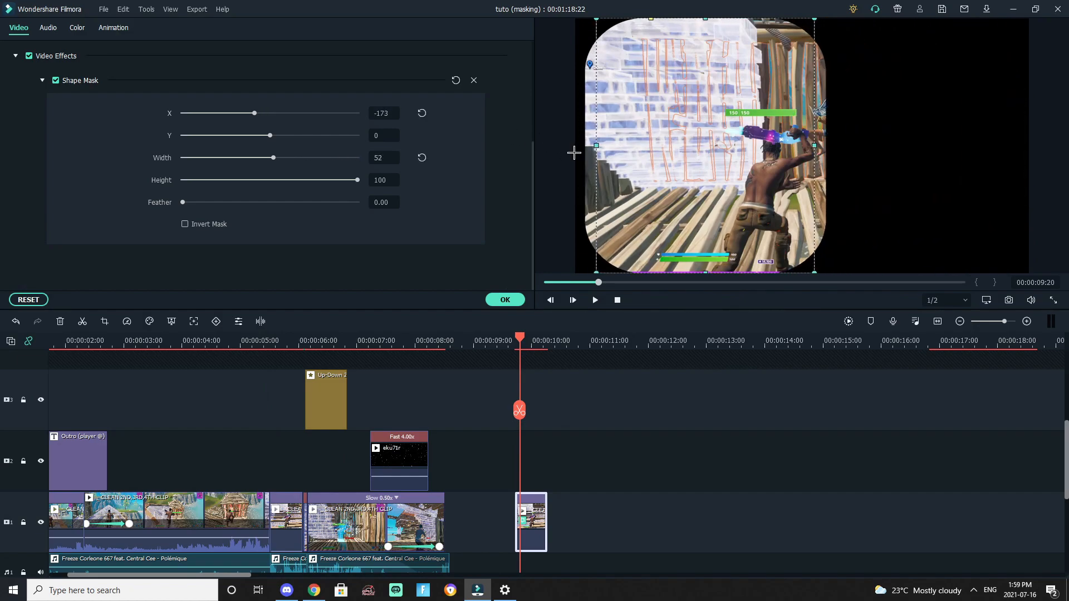
left_click_drag(598, 147, 727, 146)
left_click_drag(771, 20, 757, 114)
left_click_drag(814, 193, 804, 193)
left_click_drag(728, 194, 730, 194)
Step: Set the shape mask's feather to 54.78 and tighten it around the character to X -55, Y -86 and width 15
left_click_drag(184, 203, 303, 218)
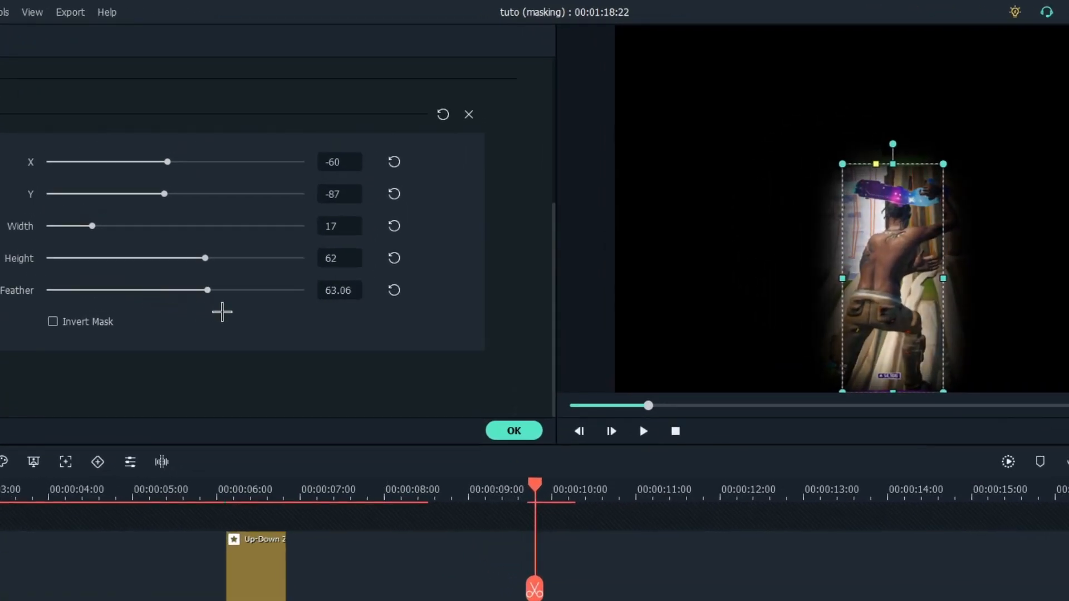
left_click_drag(222, 312, 245, 315)
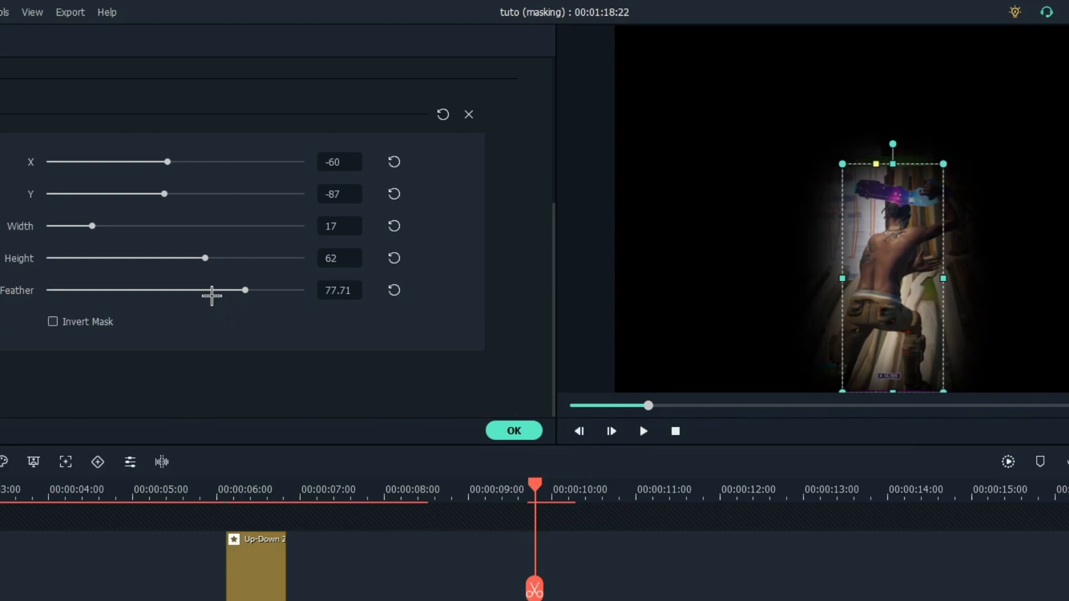
left_click_drag(249, 290, 187, 299)
mouse_move(943, 278)
left_mouse_down()
mouse_move(930, 282)
mouse_move(944, 281)
left_mouse_up()
left_click_drag(846, 278, 904, 278)
left_click(835, 540)
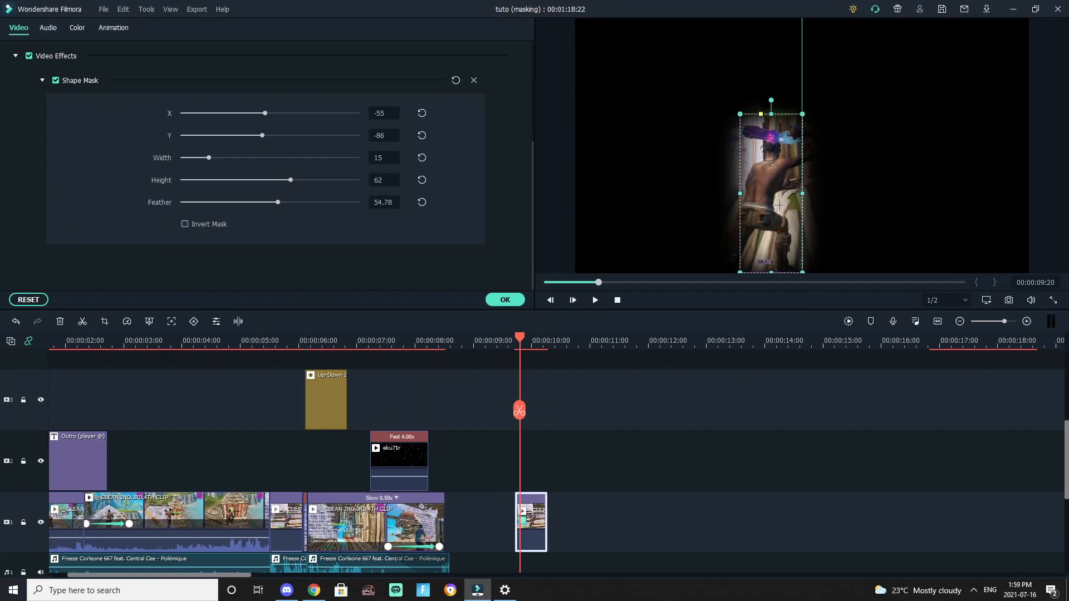
left_click(597, 546)
Step: Return the masked clip to the third video track at 5:13 and align the eku71r starfield clip beneath it on the second track
left_click_drag(533, 516, 287, 409)
left_click_drag(384, 452, 289, 455)
left_click(271, 340)
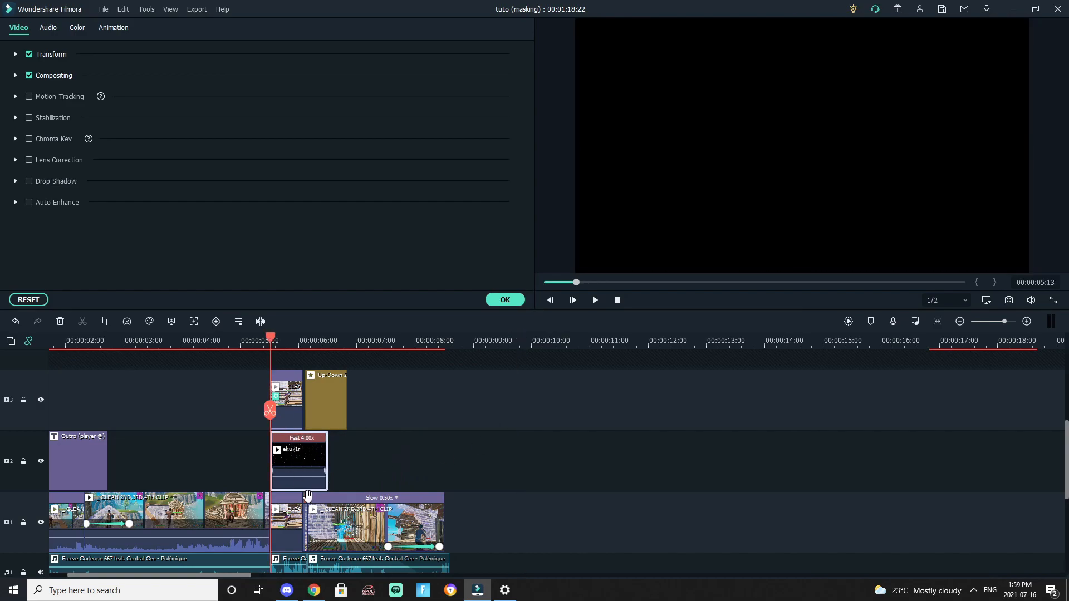
left_click_drag(357, 347, 415, 347)
left_click(319, 519)
left_click(335, 457)
left_click(358, 427)
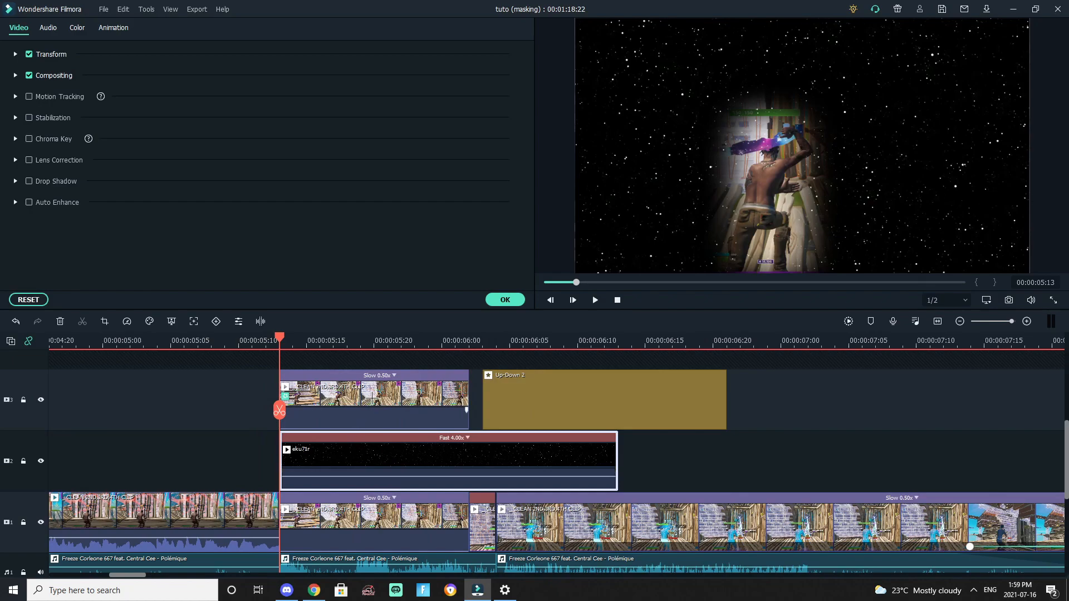
Step: Lower the eku71r starfield clip's compositing opacity to 74.84%, keeping the Normal blending mode
left_click(356, 448)
left_click(505, 301)
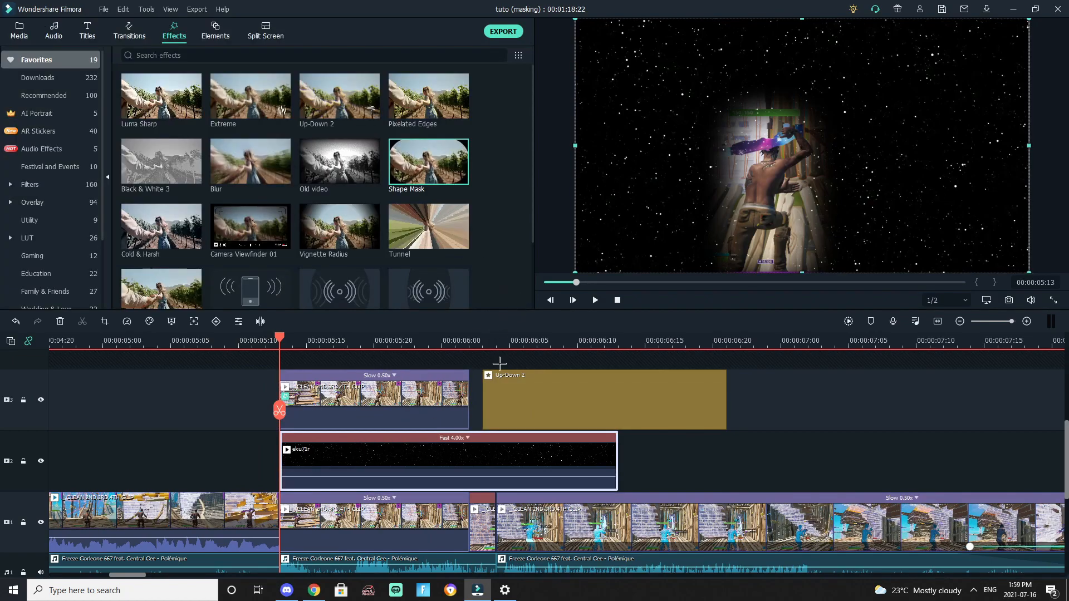
double_click(485, 462)
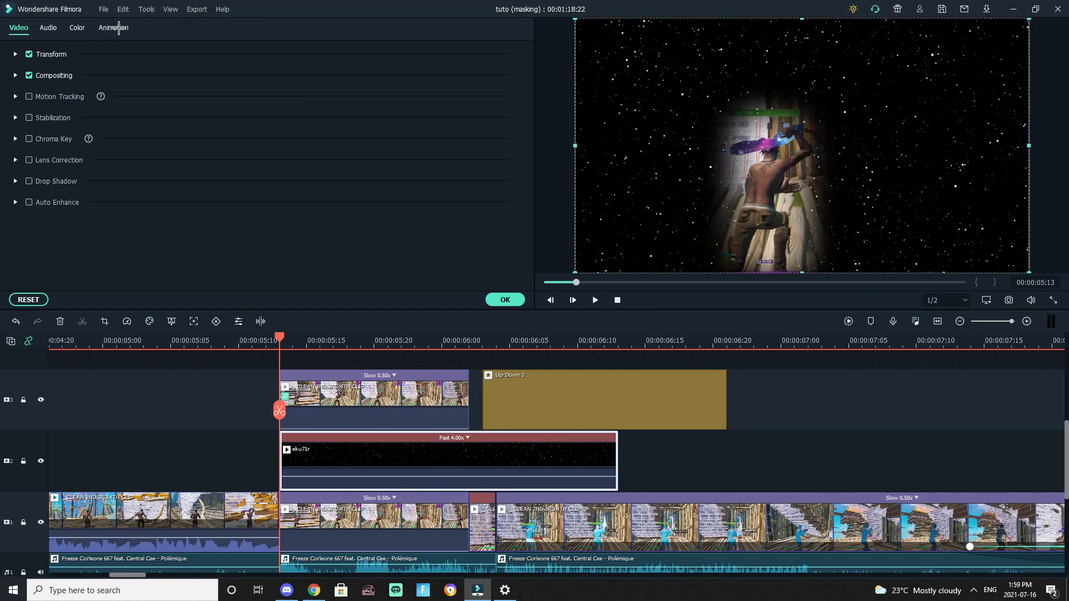
left_click(15, 74)
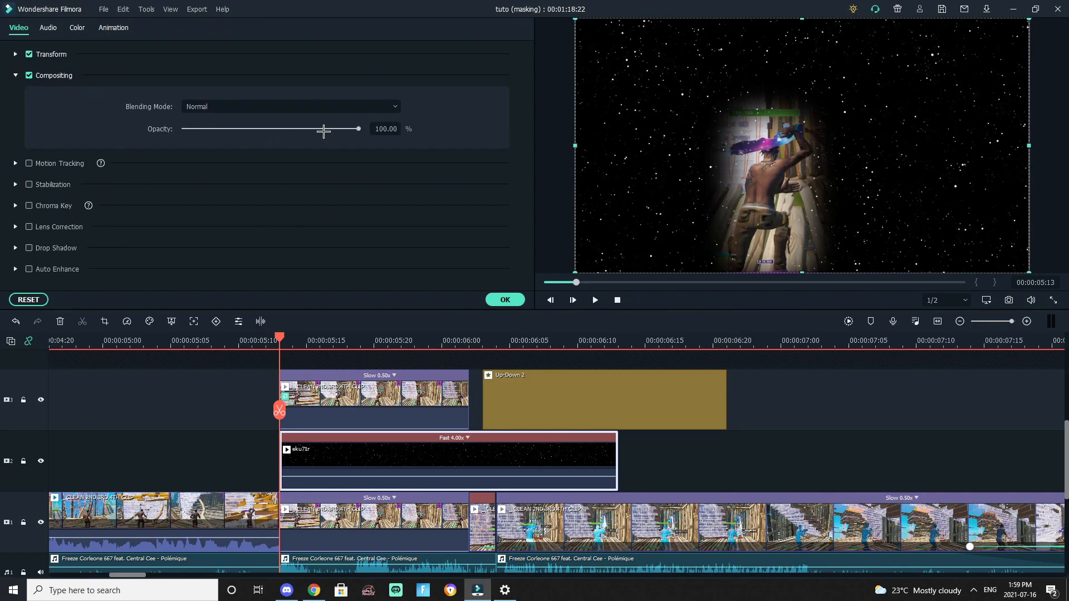
left_click_drag(325, 129, 314, 137)
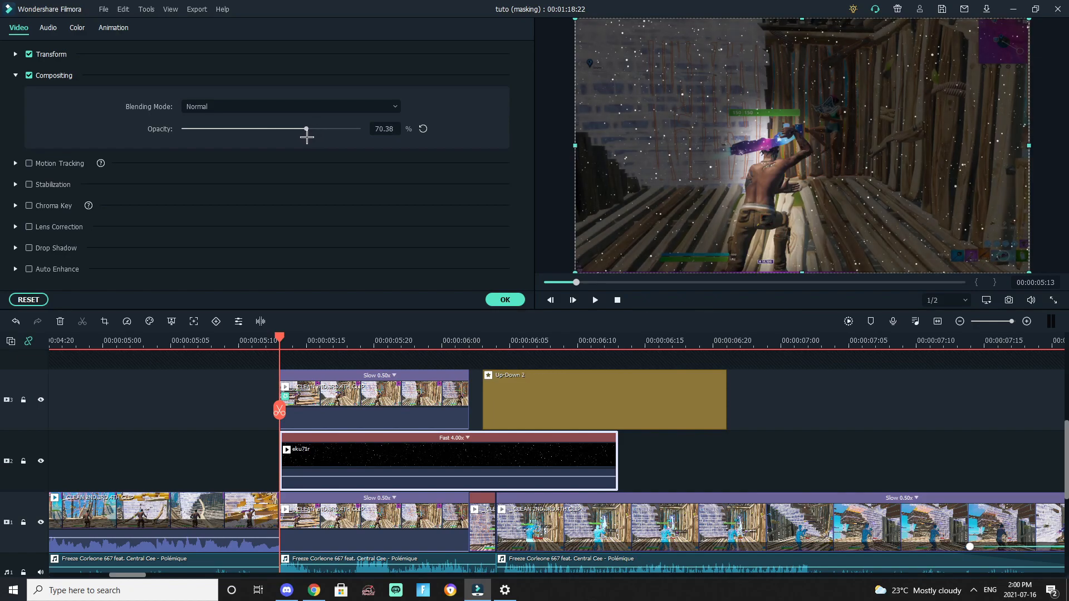
left_click(839, 422)
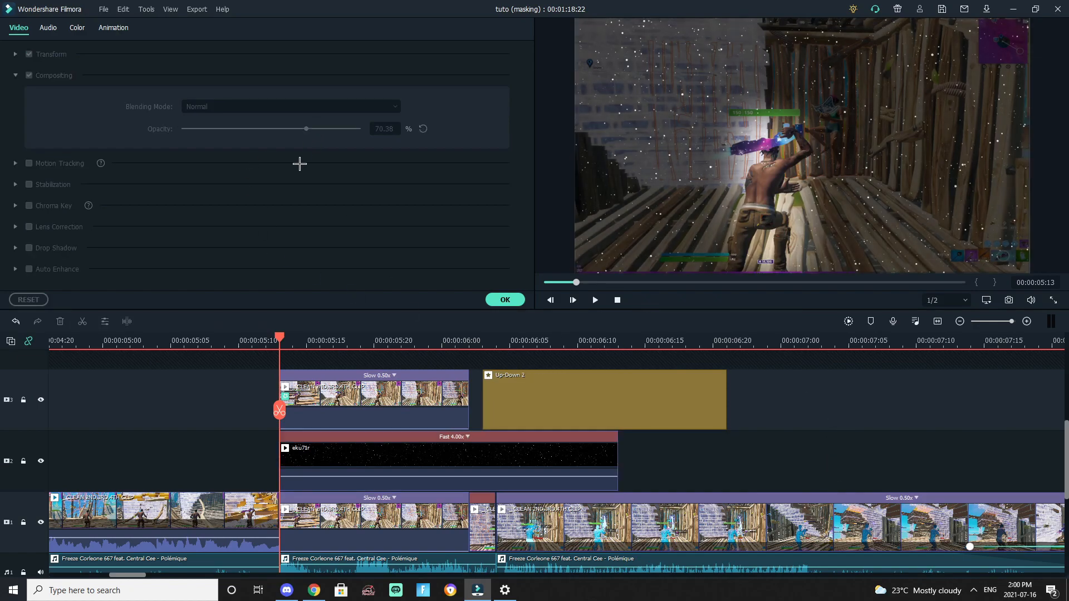
left_click(407, 454)
left_click_drag(306, 127, 311, 129)
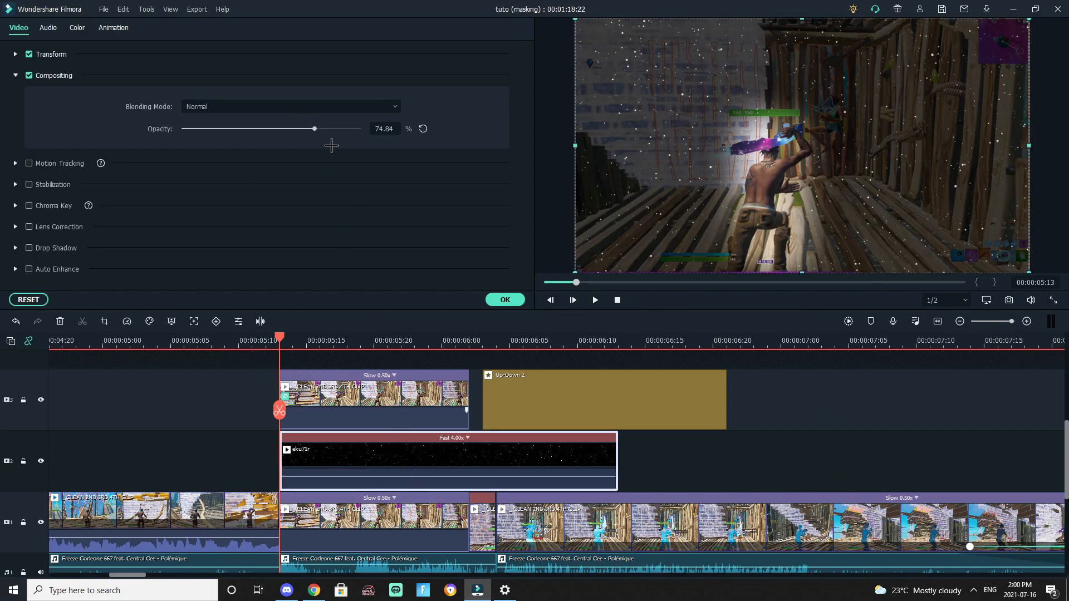
Step: Apply the Fade In preset animation to the eku71r clip and shorten the fade to end at about 5:15
left_click(122, 28)
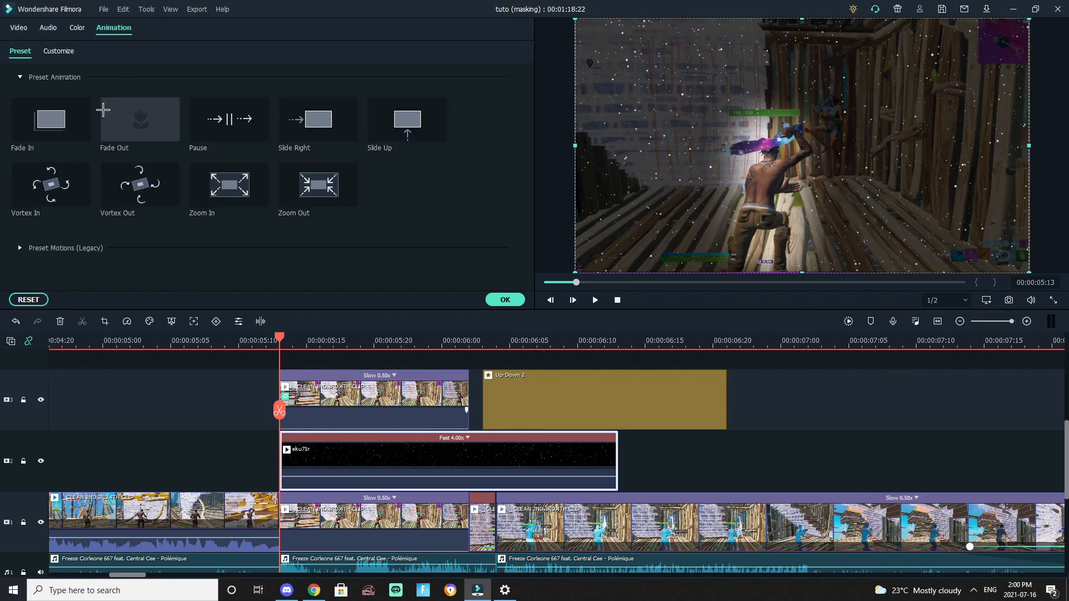
double_click(56, 127)
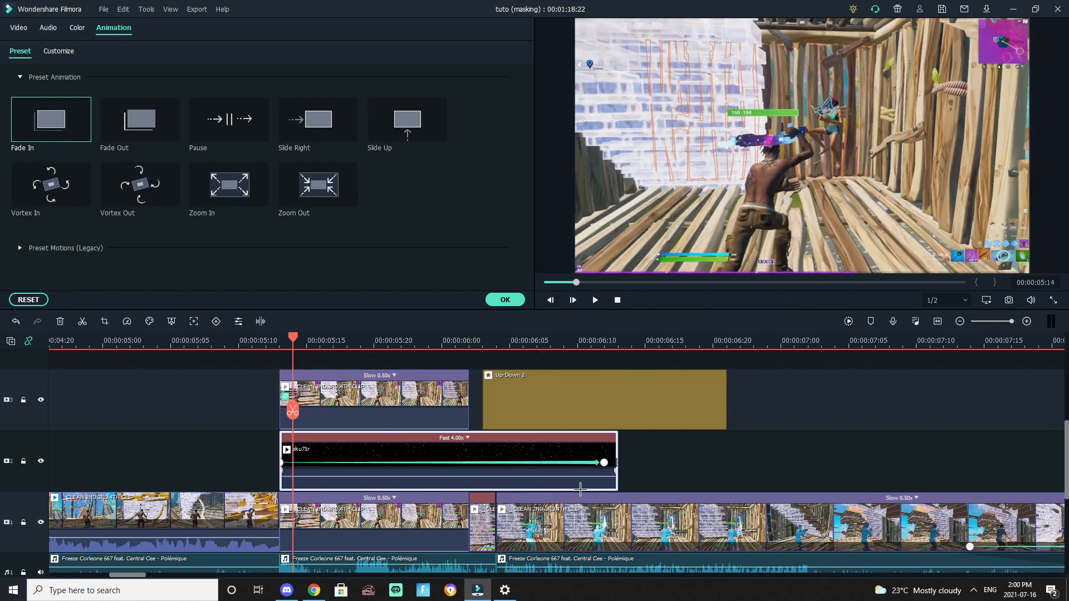
left_click_drag(608, 470, 321, 470)
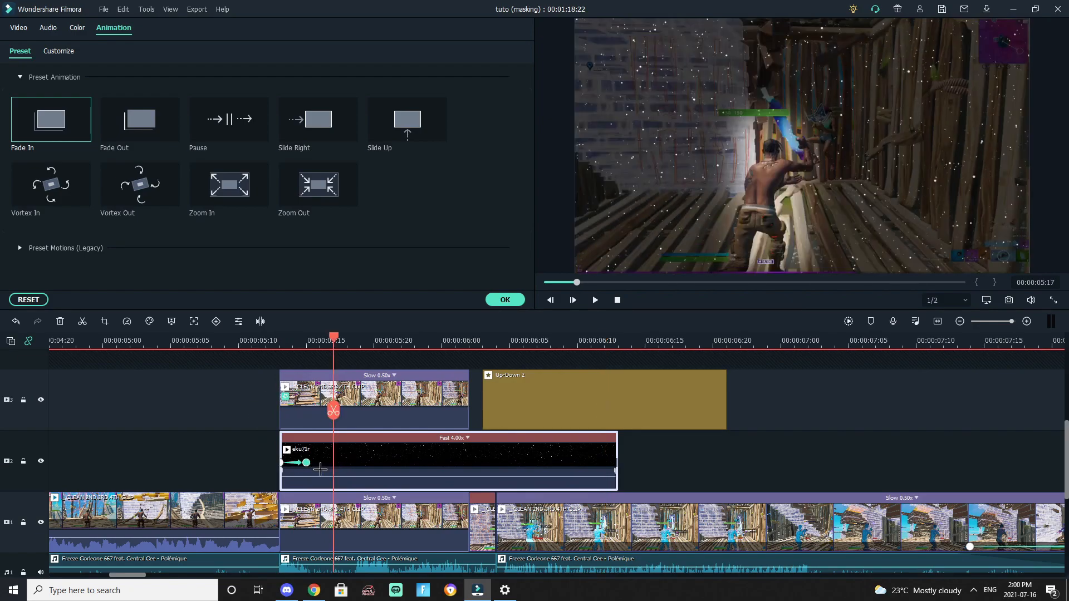
left_click_drag(335, 424, 280, 415)
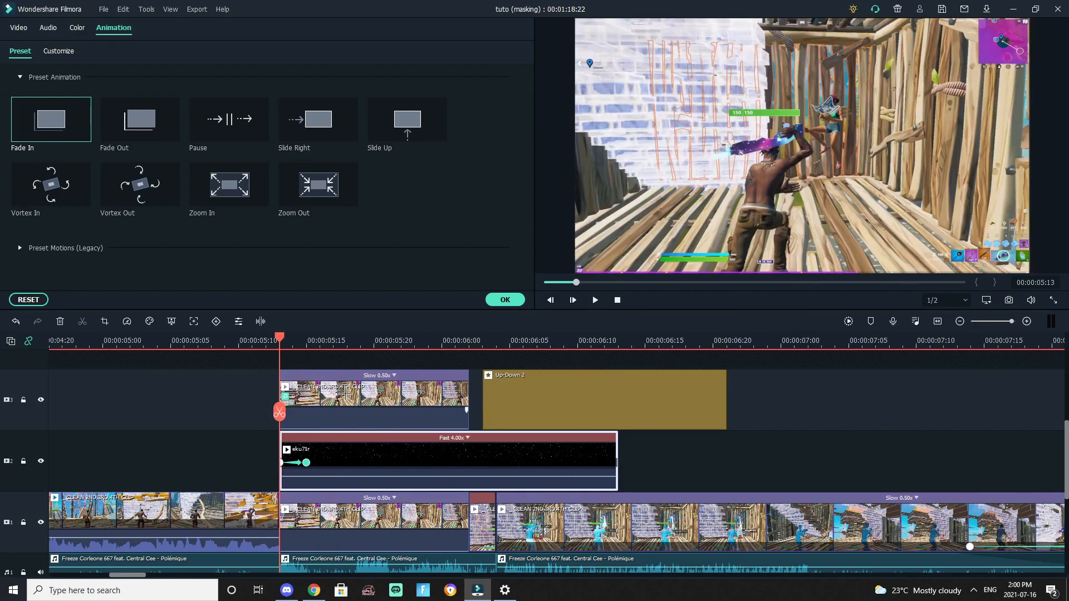
Step: Shift the eku71r starfield clip earlier to start at 5:12, with its fade-in ending at about 5:14
left_click(336, 519)
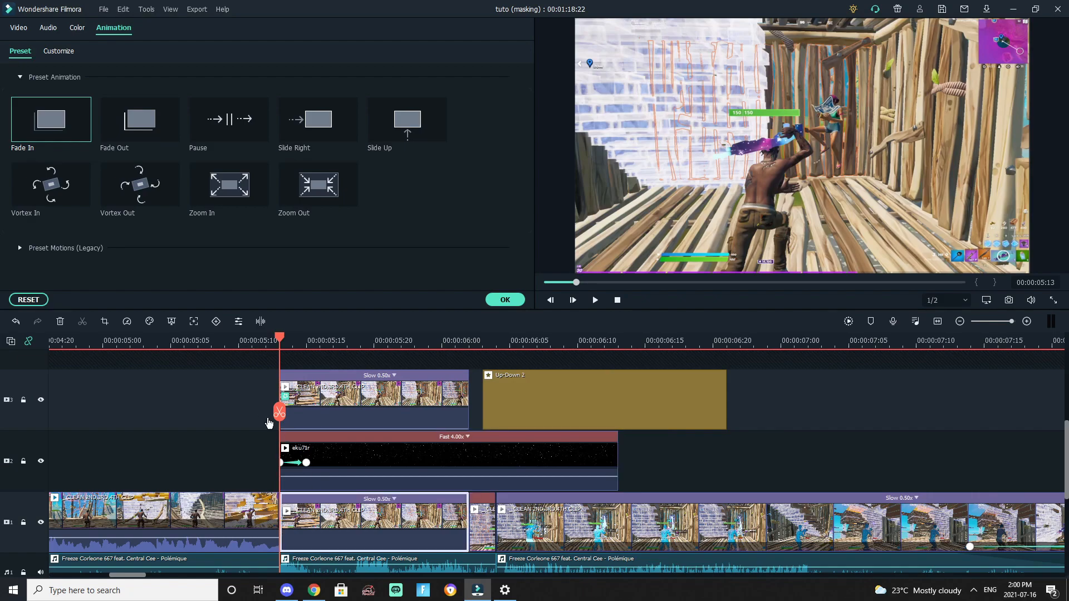
mouse_move(288, 446)
left_mouse_down()
mouse_move(278, 452)
mouse_move(341, 453)
mouse_move(309, 458)
left_mouse_up()
left_click_drag(281, 422, 267, 418)
left_click_drag(293, 463, 287, 464)
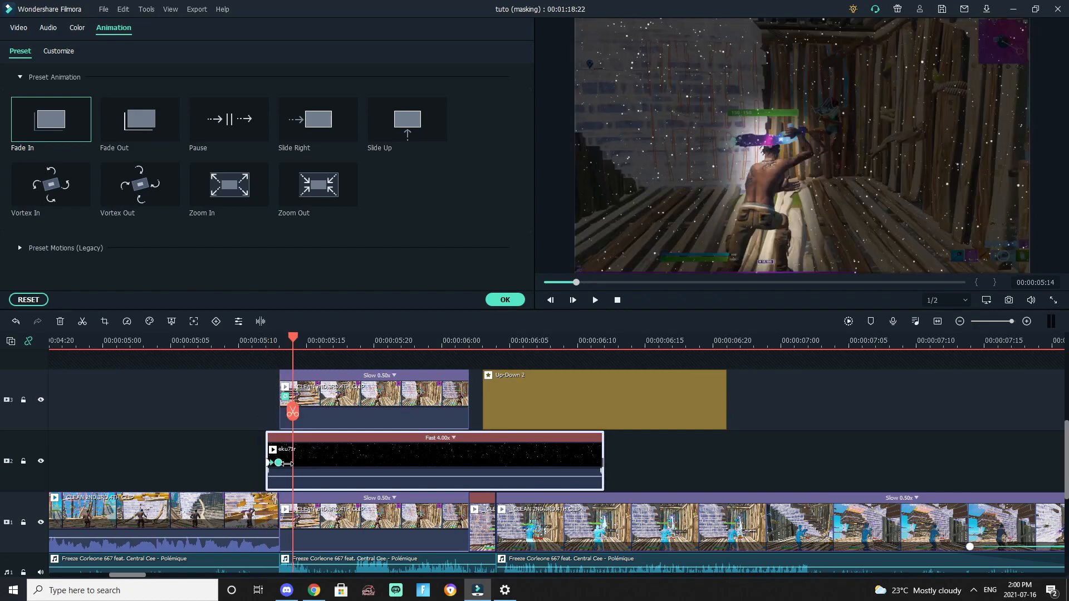
left_click_drag(291, 417, 253, 408)
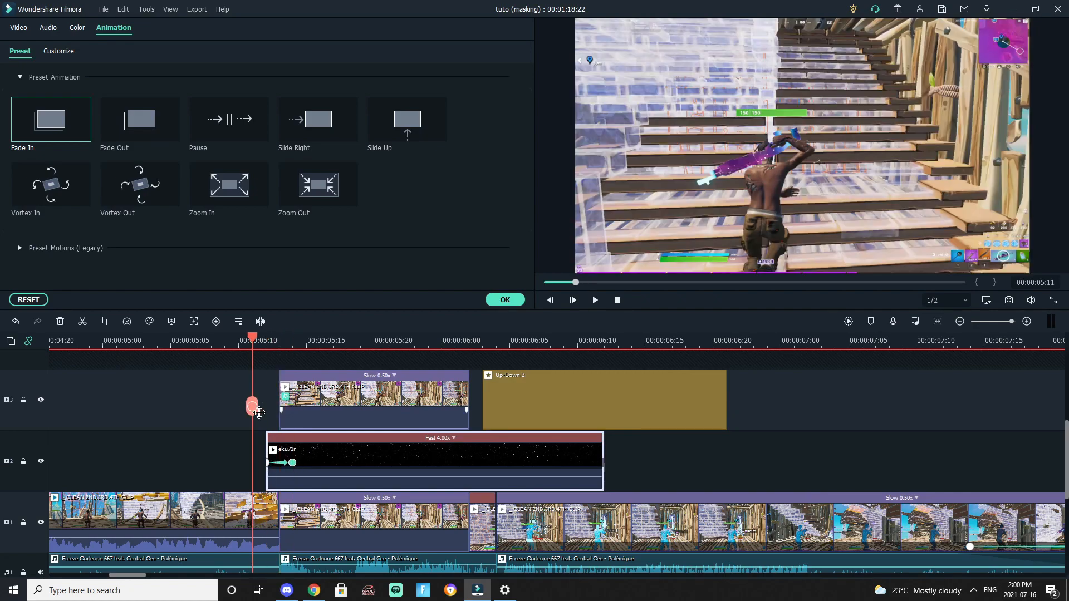
Step: Trim the end of the eku71r clip to line up with the masked clip's end and play back the section
left_click(704, 449)
left_click_drag(600, 453, 473, 451)
left_click(601, 442)
key("space")
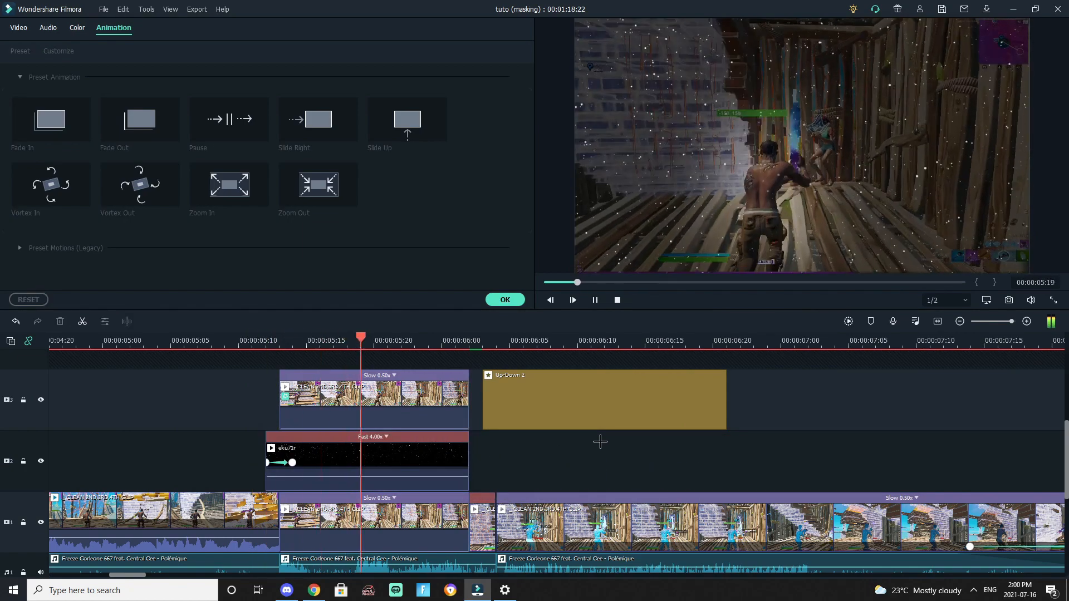
key("space")
scroll(502, 347, "down", 2)
left_click(467, 347)
key("space")
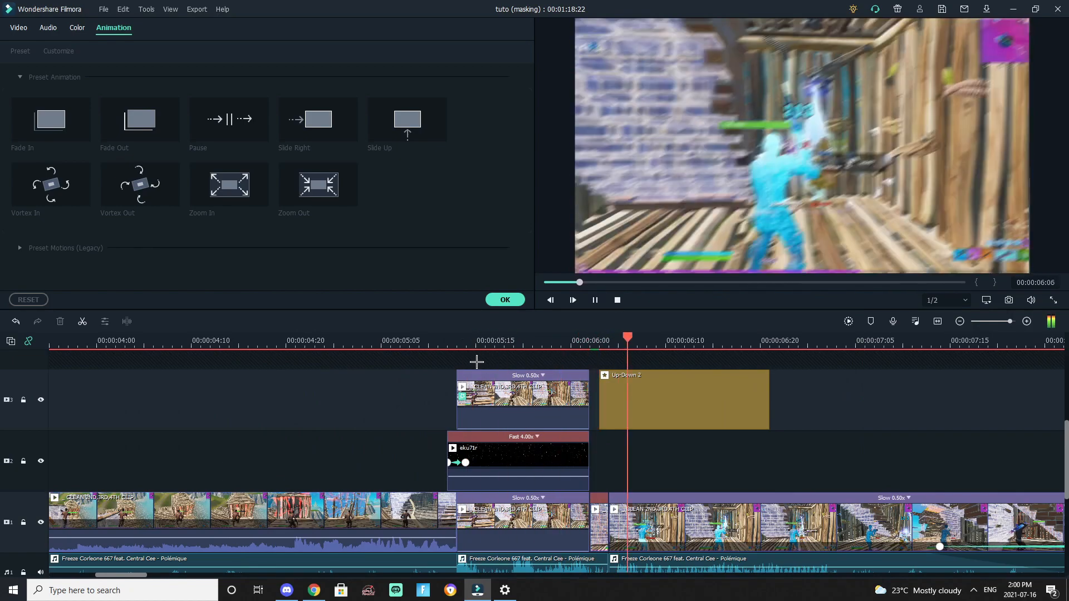
Step: Move the gameplay clip that starts at about 6:04 from the first video track up to the second track
left_click(590, 345)
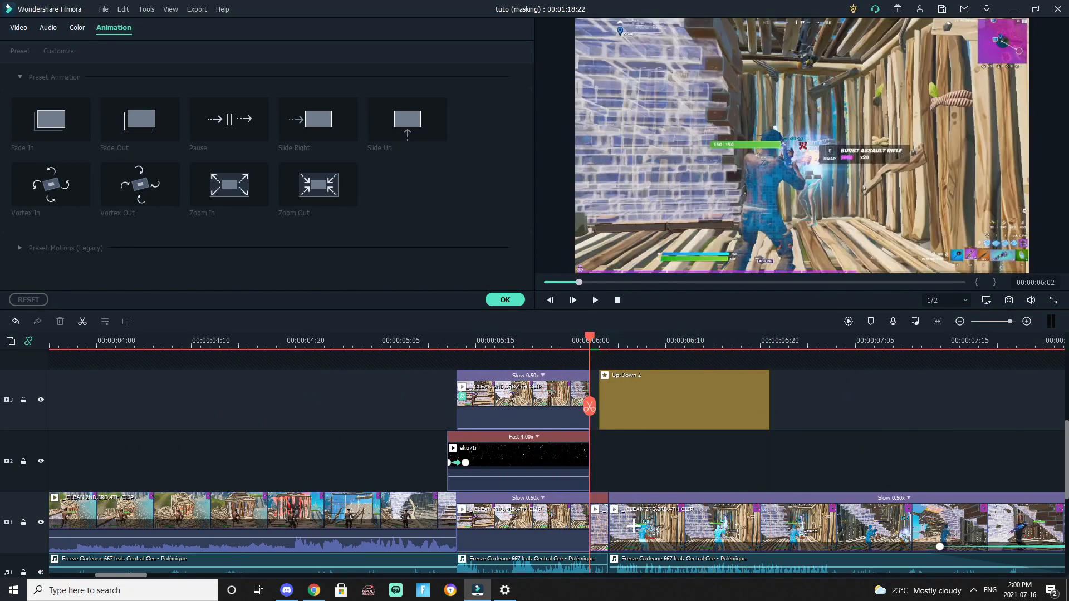
left_click_drag(633, 515, 627, 474)
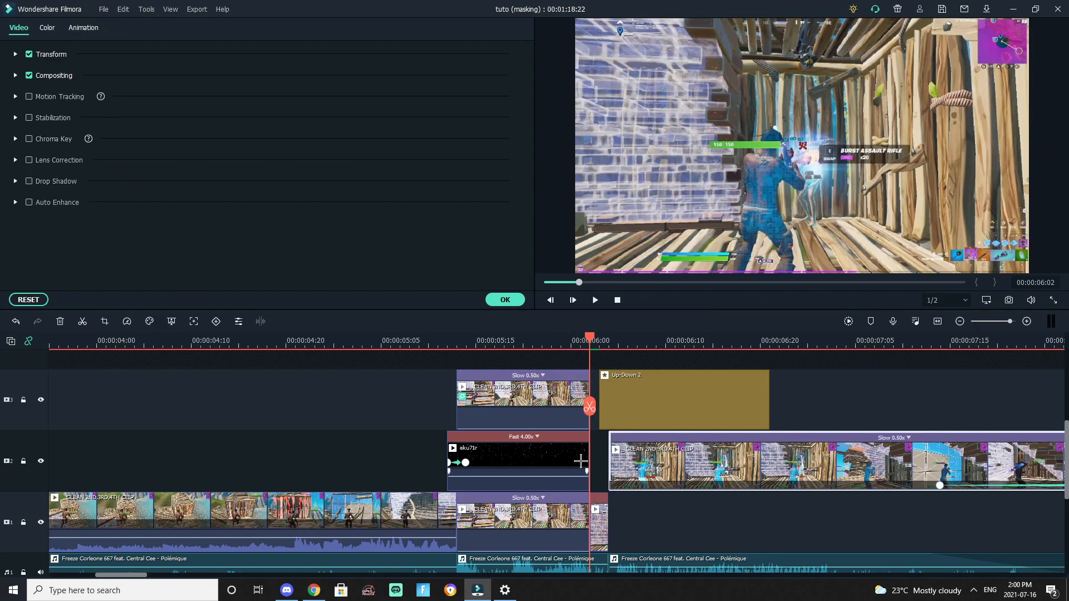
left_click(512, 298)
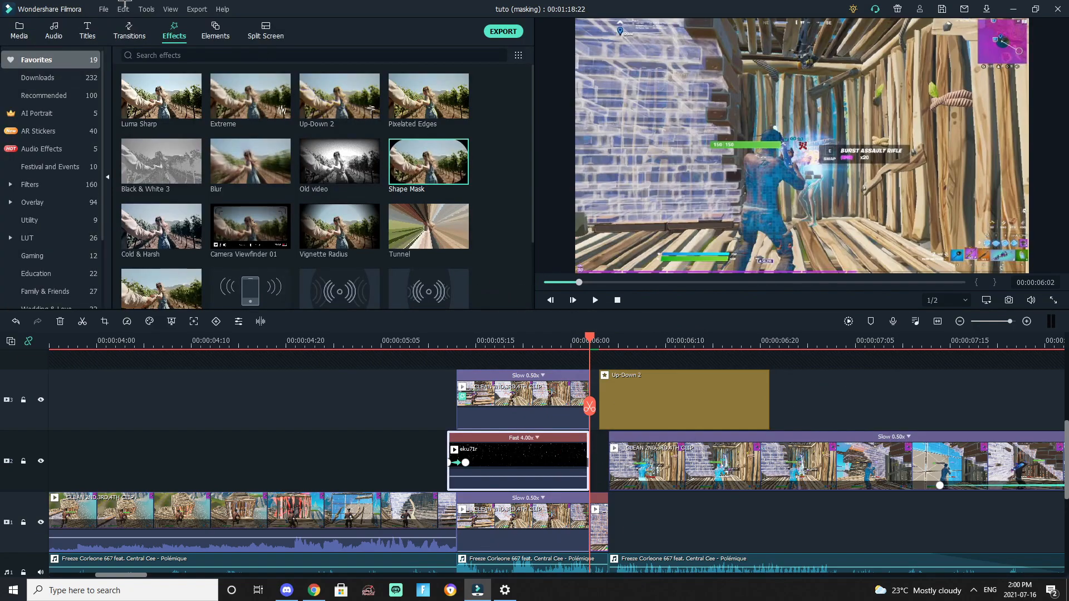
Step: Preview the favourite Round Zoom Out transition and search the downloaded transitions for "round"
left_click(129, 25)
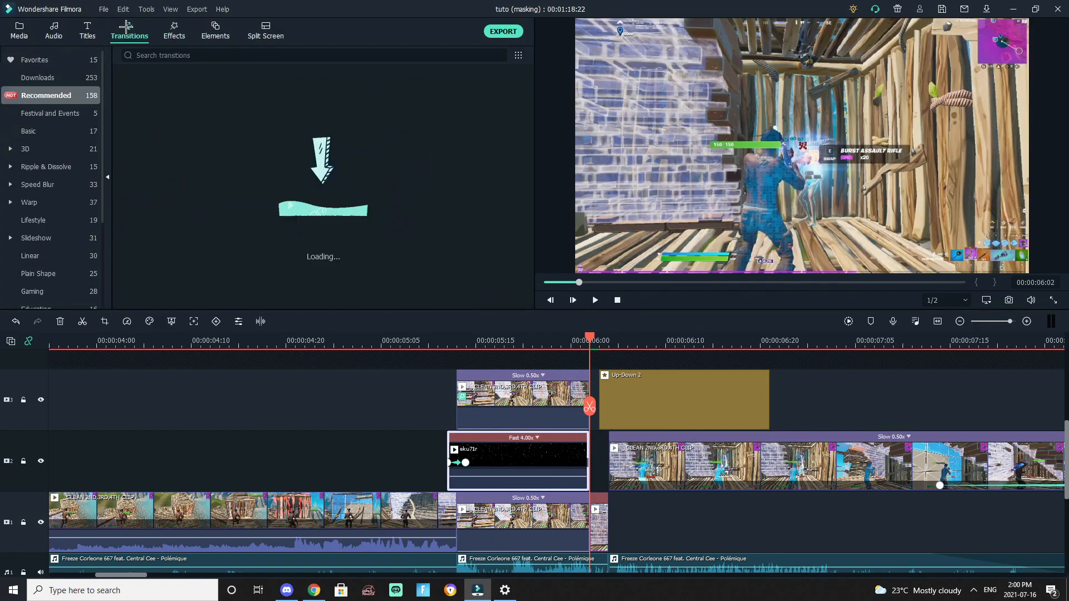
left_click(58, 77)
left_click(67, 60)
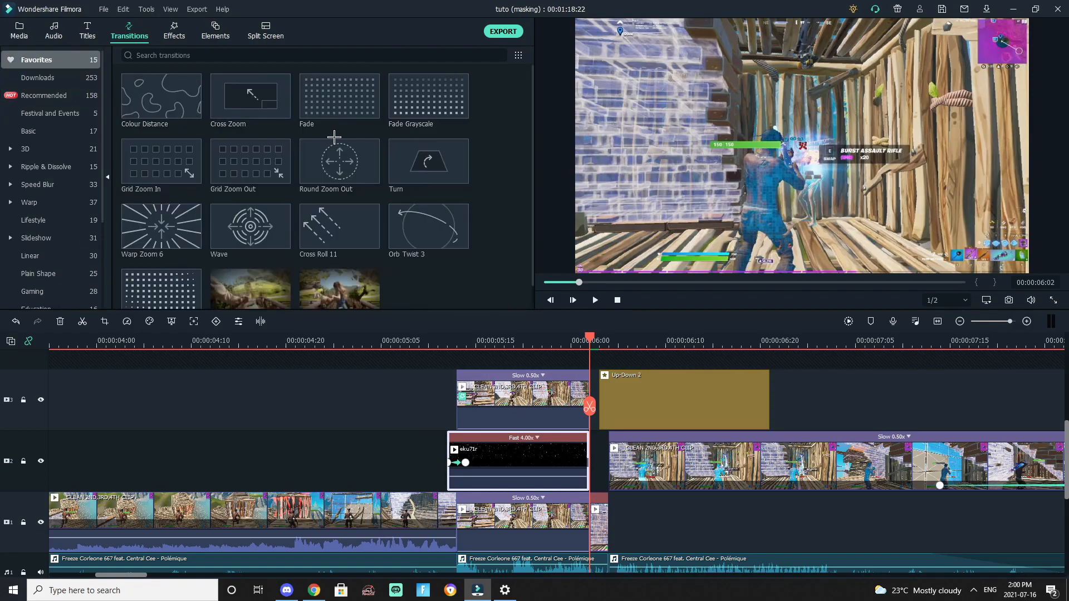
left_click(339, 164)
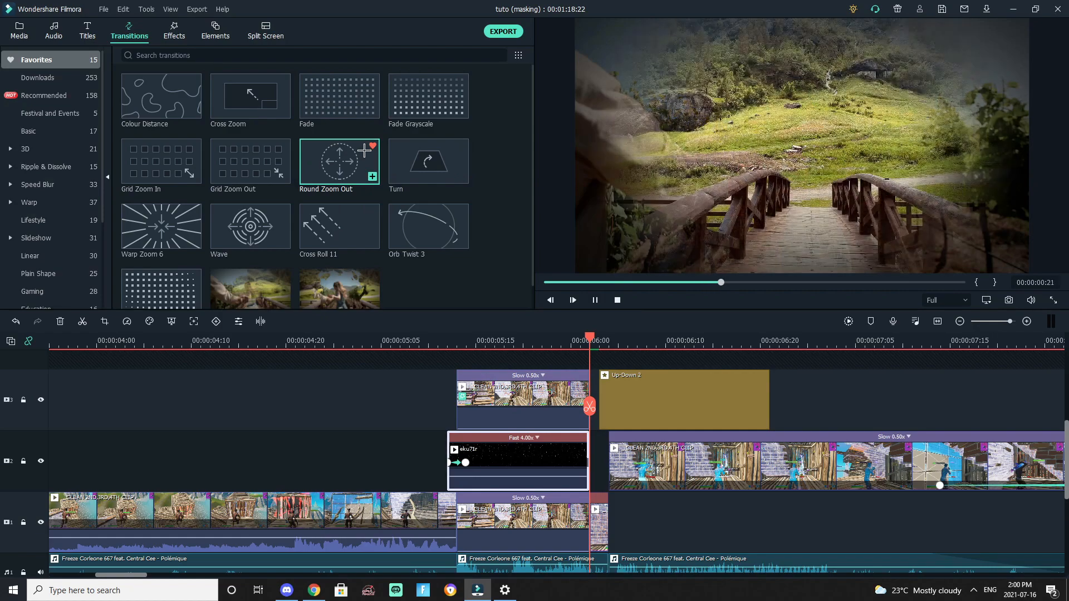
left_click(58, 78)
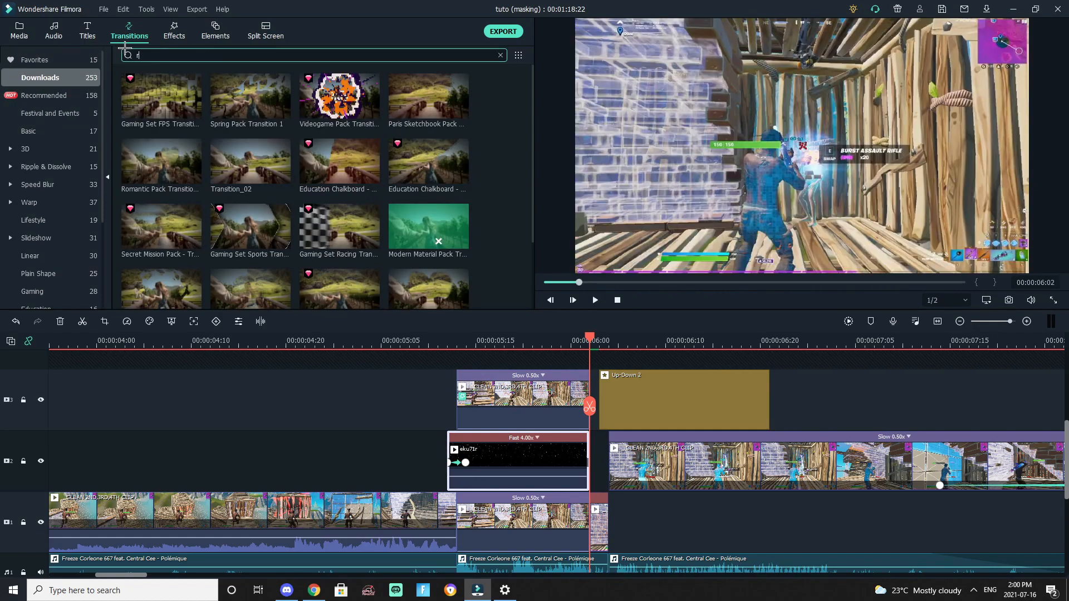
key("Return")
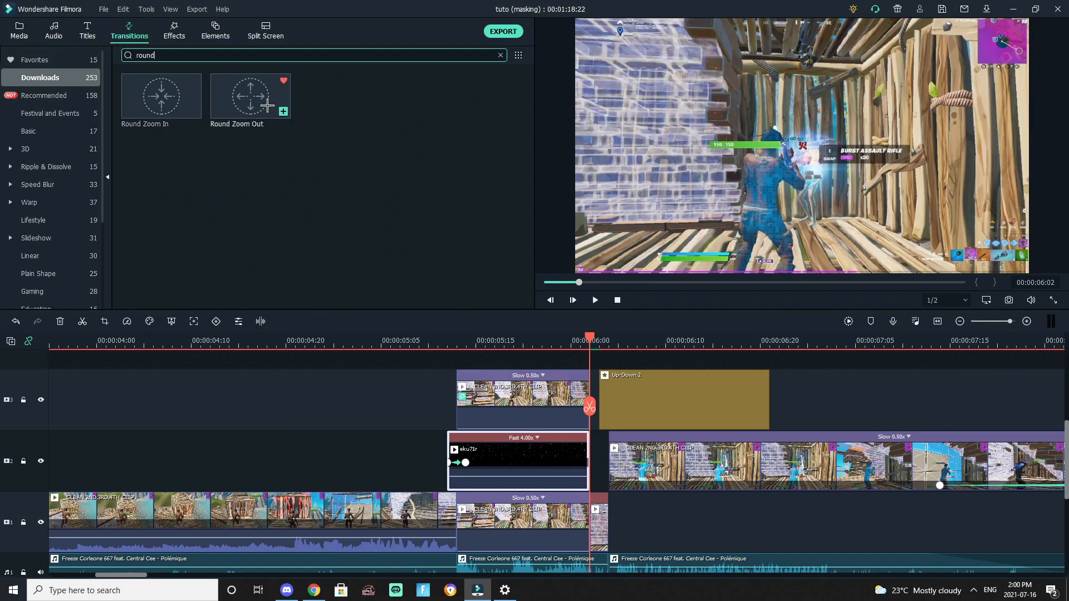
Step: Extend the eku71r clip to meet the gameplay clip at 6:04 and place the Round Zoom Out transition on their join
left_click_drag(269, 73, 607, 485)
left_click(585, 488)
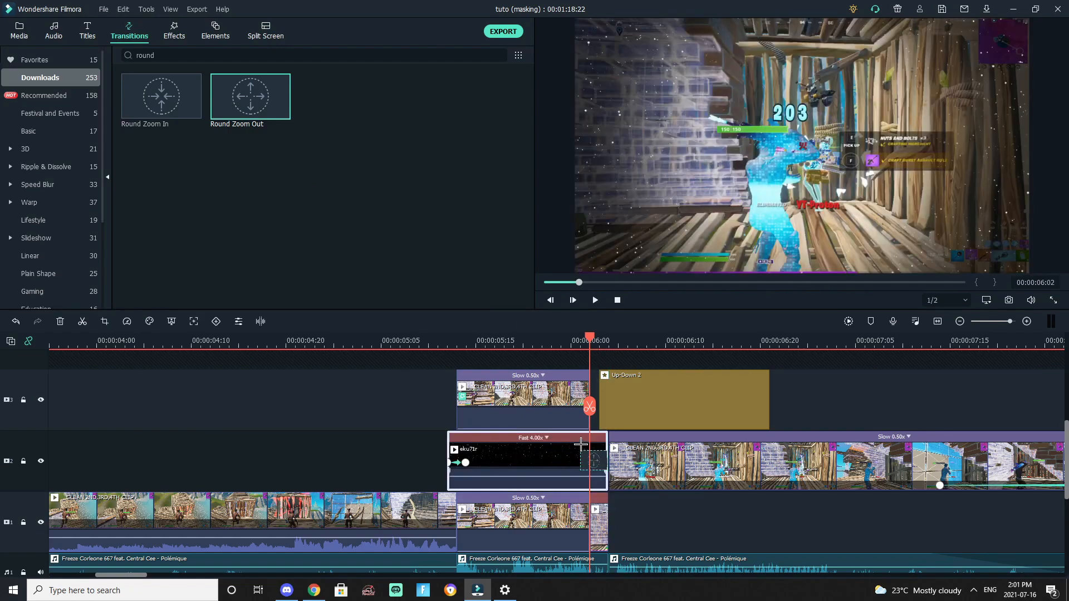
left_click(613, 463)
left_click(639, 457)
mouse_move(590, 404)
left_mouse_down()
mouse_move(629, 405)
mouse_move(596, 393)
left_mouse_up()
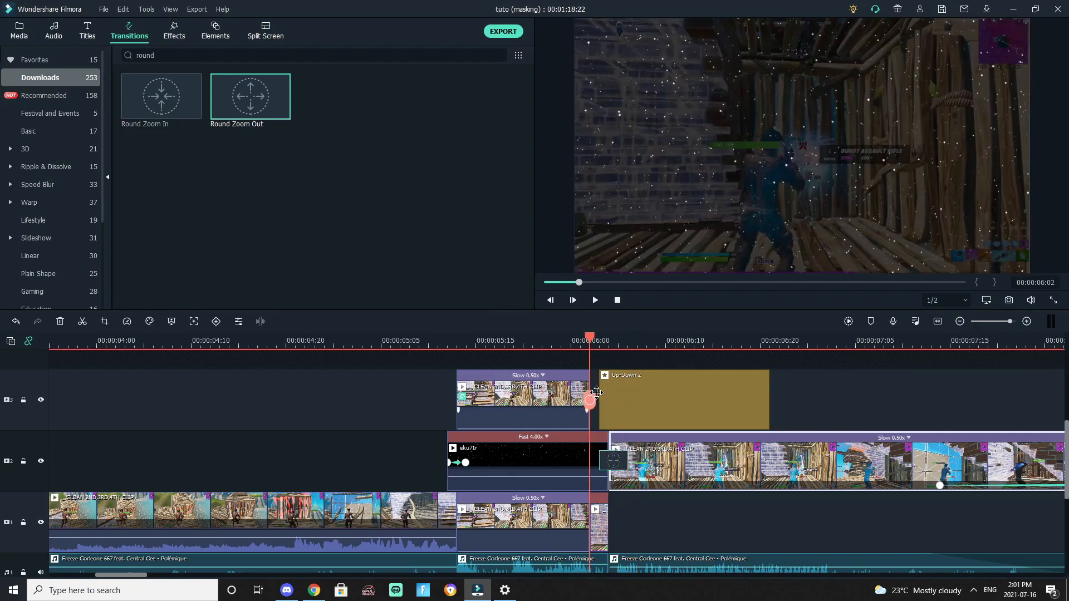
Step: Check the Round Zoom Out transition between eku71r and the gameplay clip, and lengthen it to start at about 6:02
left_click(773, 371)
key("space")
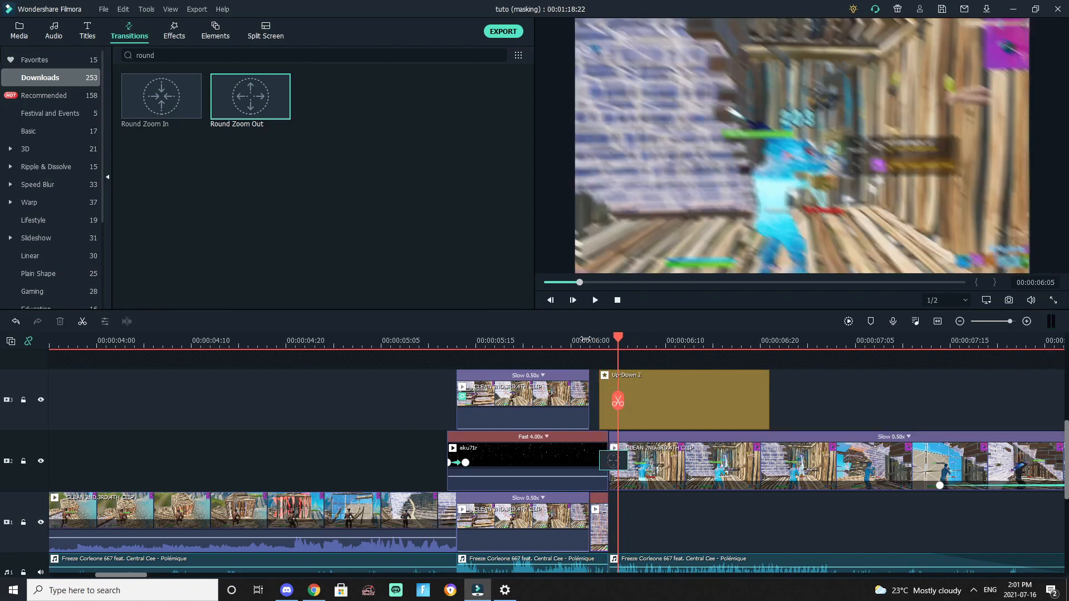
left_click(611, 371)
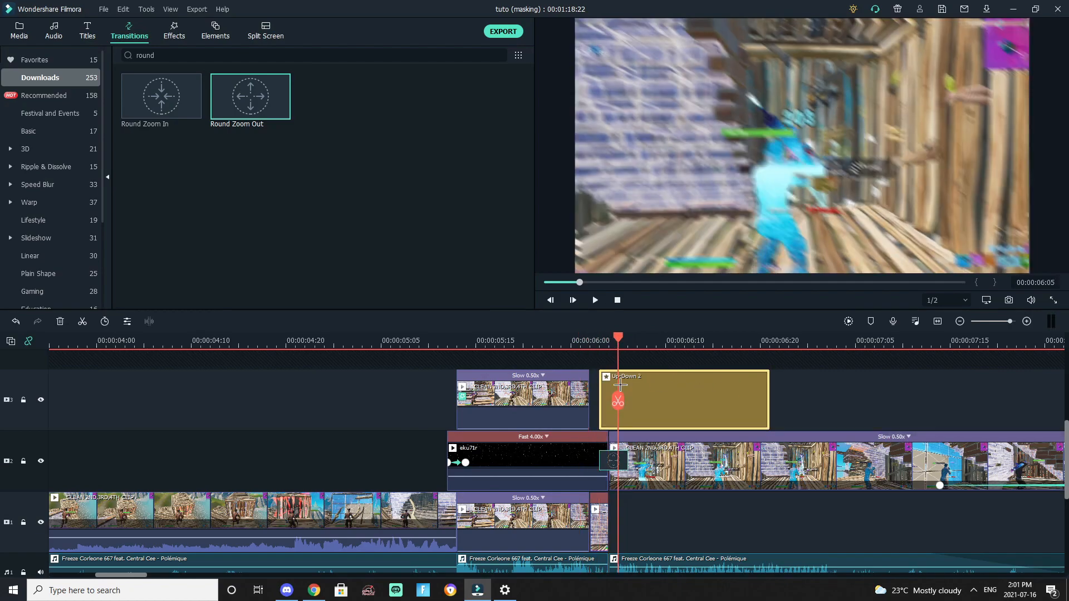
left_click(602, 460)
key("ctrl+z")
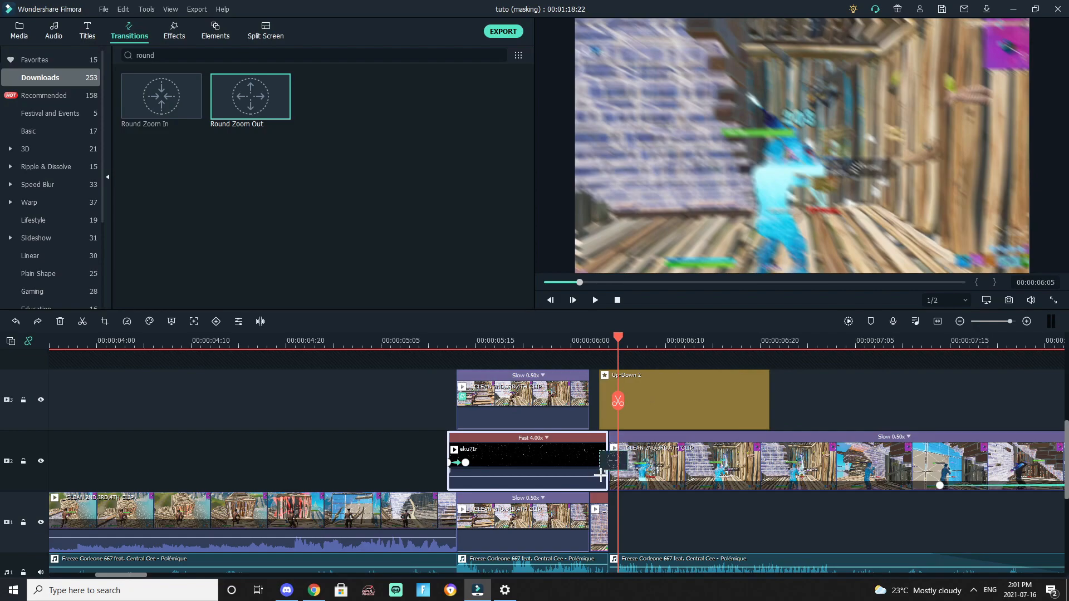
left_click(605, 460)
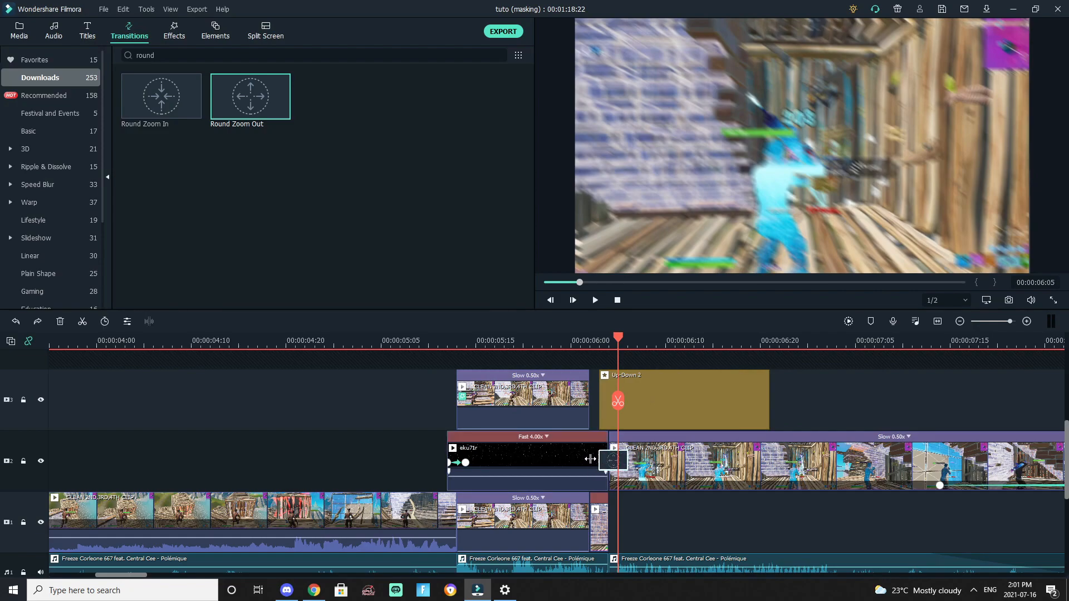
left_click(640, 461)
left_click_drag(622, 400, 559, 397)
left_click(279, 196)
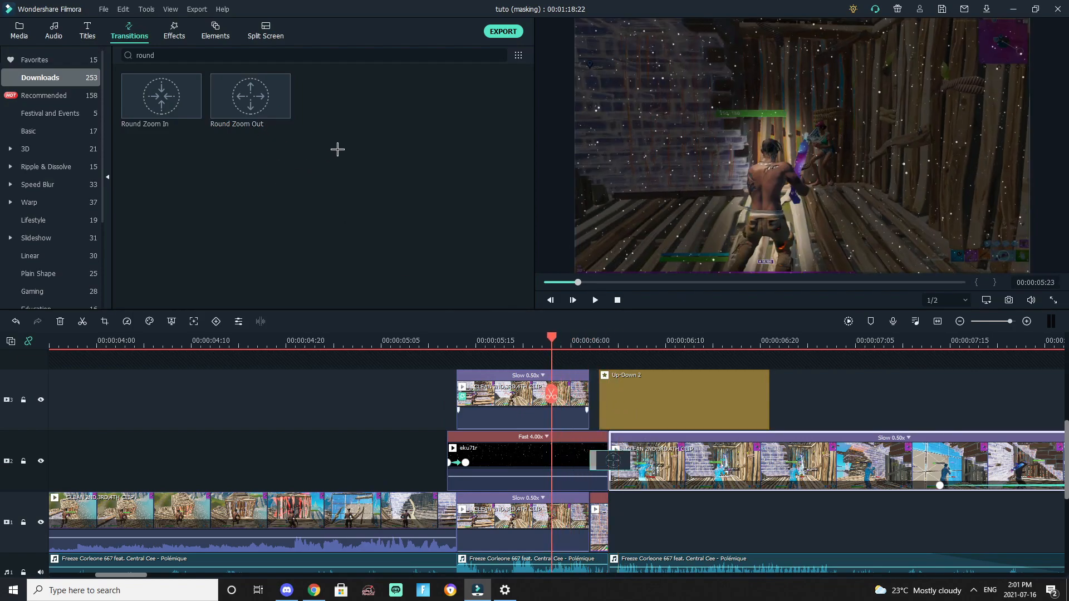
Step: Preview Round Zoom Out, play the starfield section from just before the masked clip, and return the playhead to 5:13
left_click(228, 94)
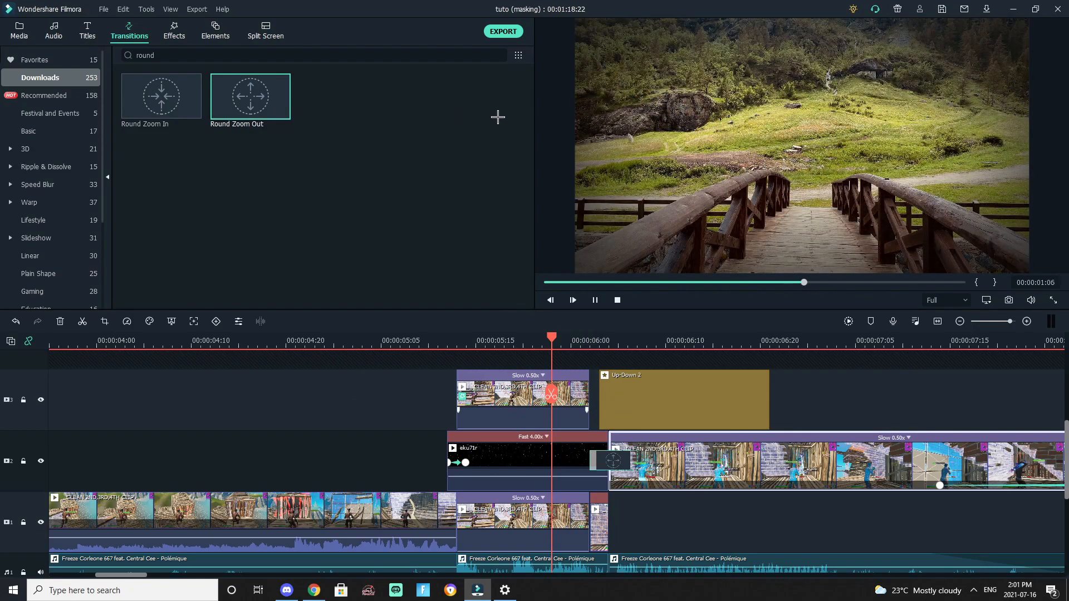
left_click(311, 184)
left_click_drag(544, 397, 411, 385)
left_click(858, 388)
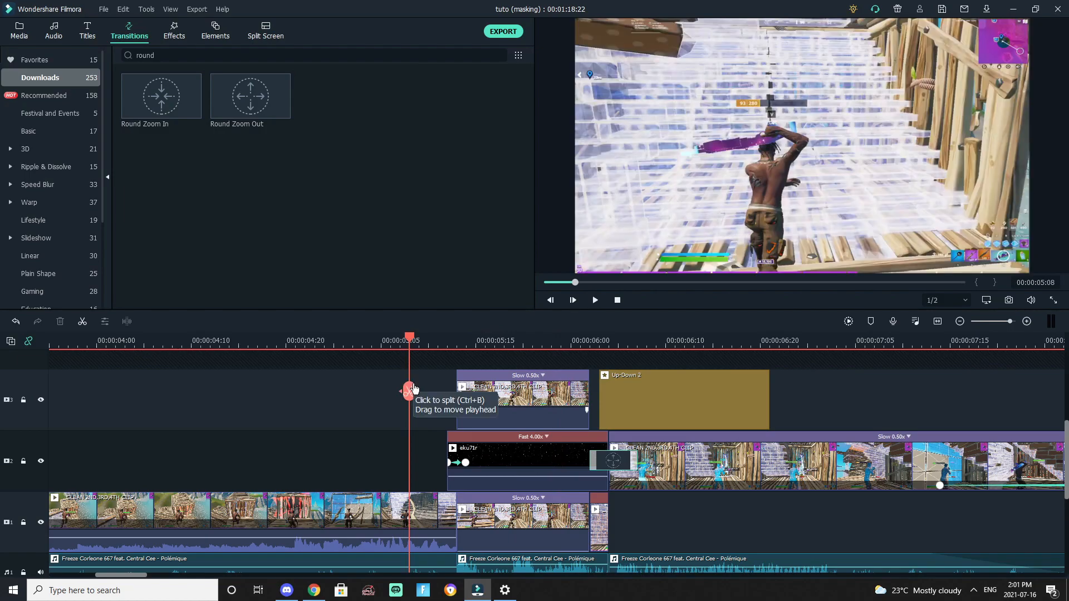
mouse_move(409, 396)
left_mouse_down()
mouse_move(361, 384)
mouse_move(428, 384)
mouse_move(399, 385)
left_mouse_up()
key("space")
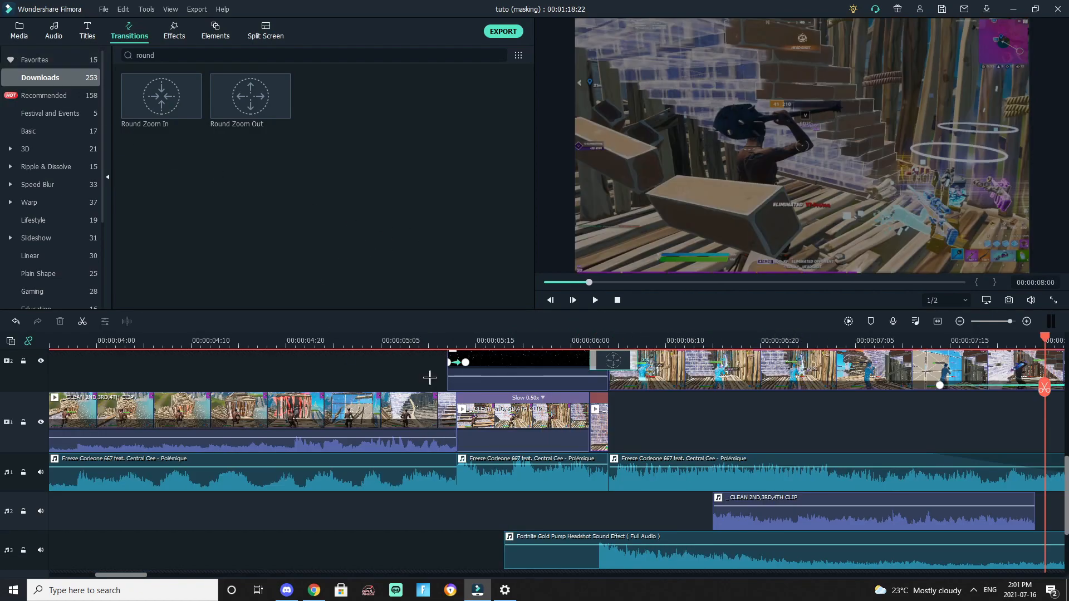
left_click_drag(473, 340, 503, 348)
left_click(544, 340)
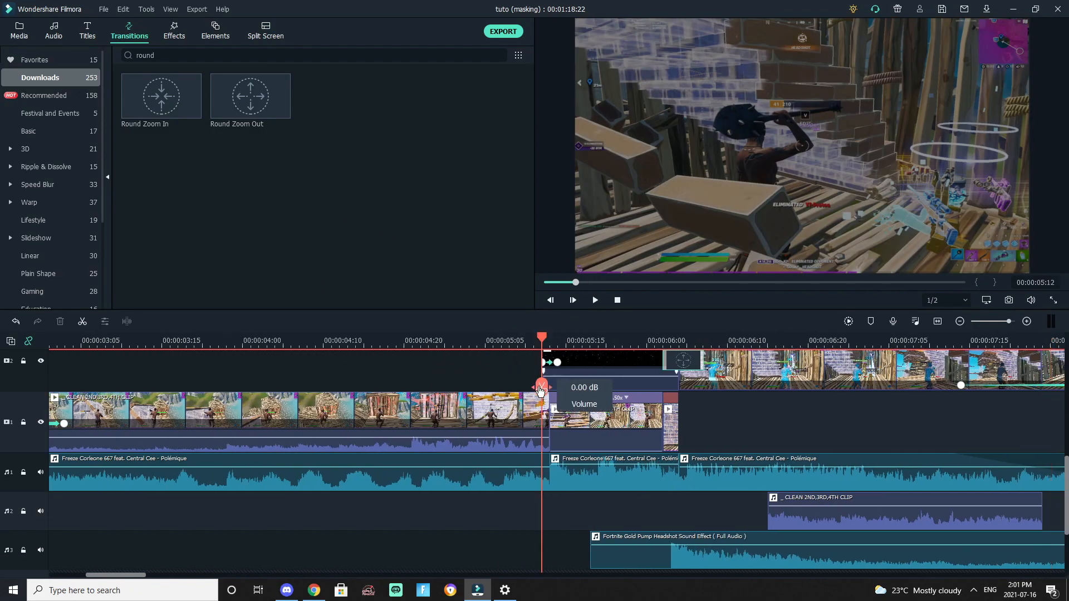
left_click_drag(544, 386, 552, 387)
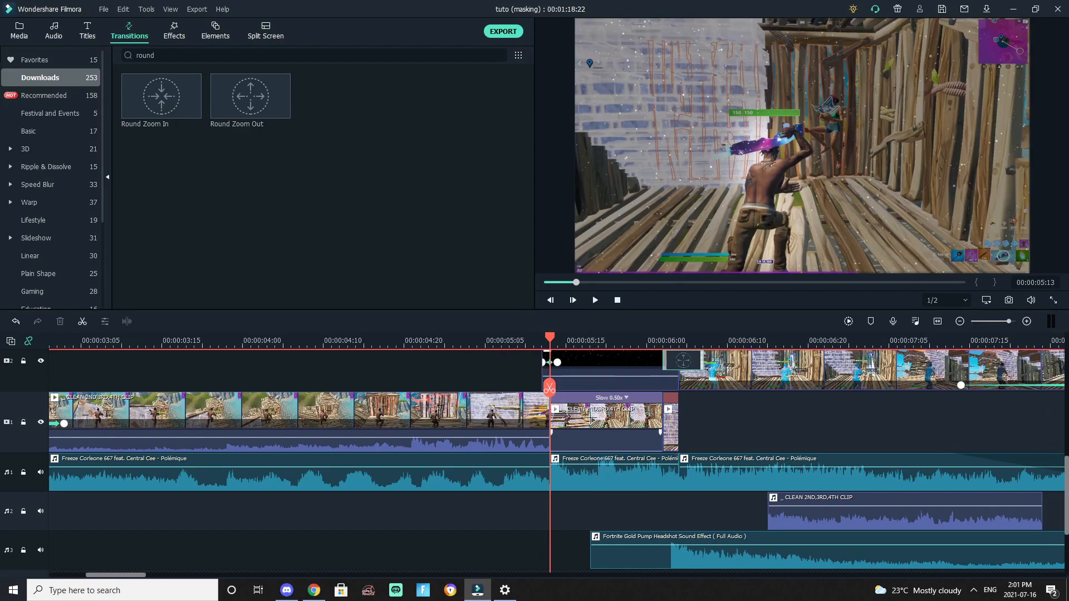
Step: Apply the favourite Phone audio effect to the Freeze Corleone music segment beneath the masked clip, starting at 5:13
left_click(19, 28)
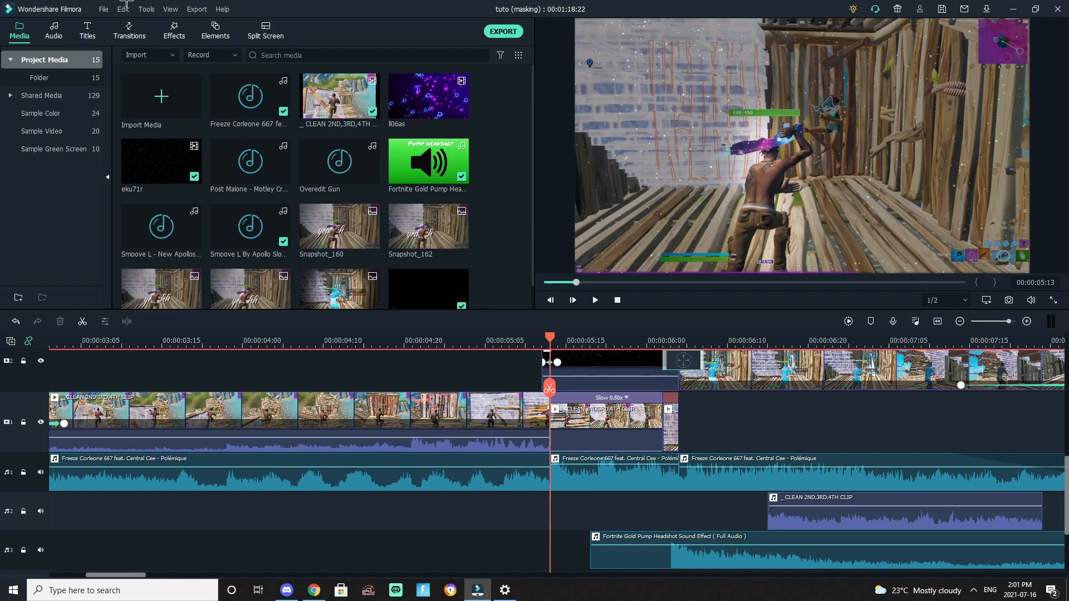
left_click(174, 29)
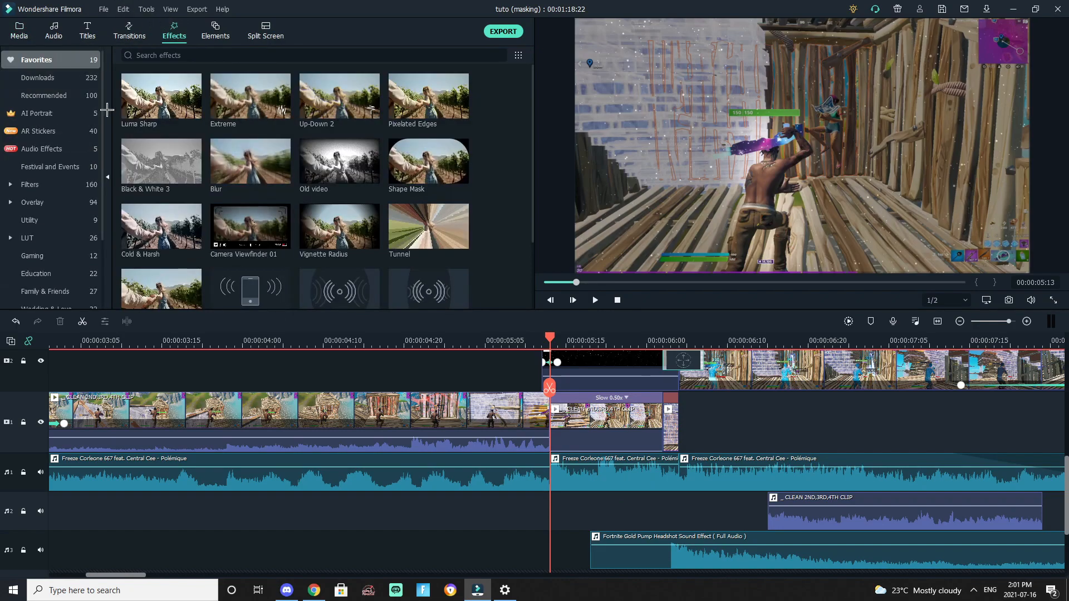
scroll(167, 195, "down", 3)
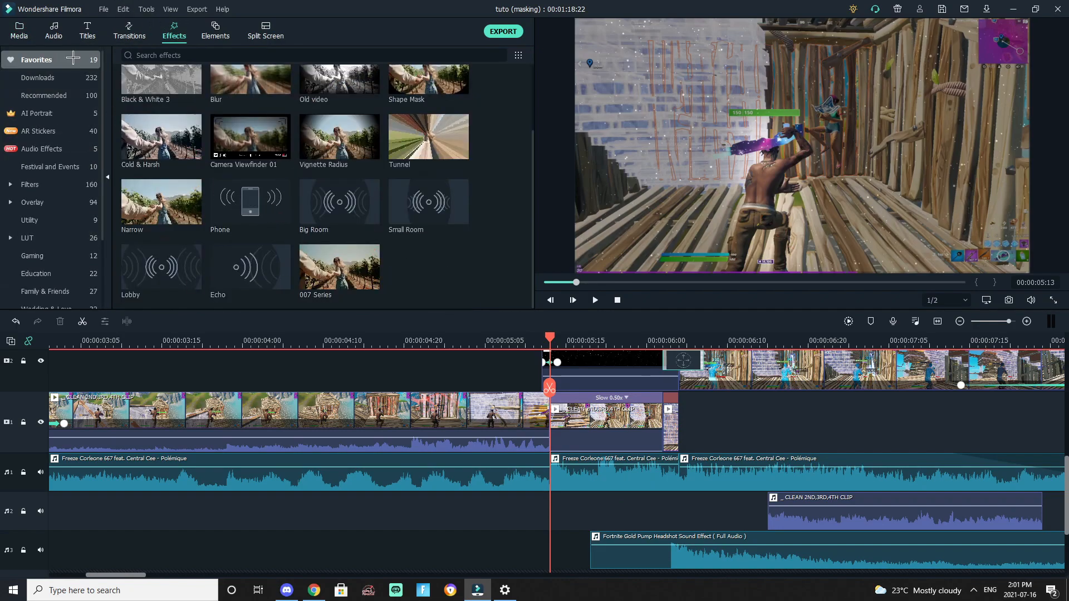
left_click(84, 78)
left_click(321, 54)
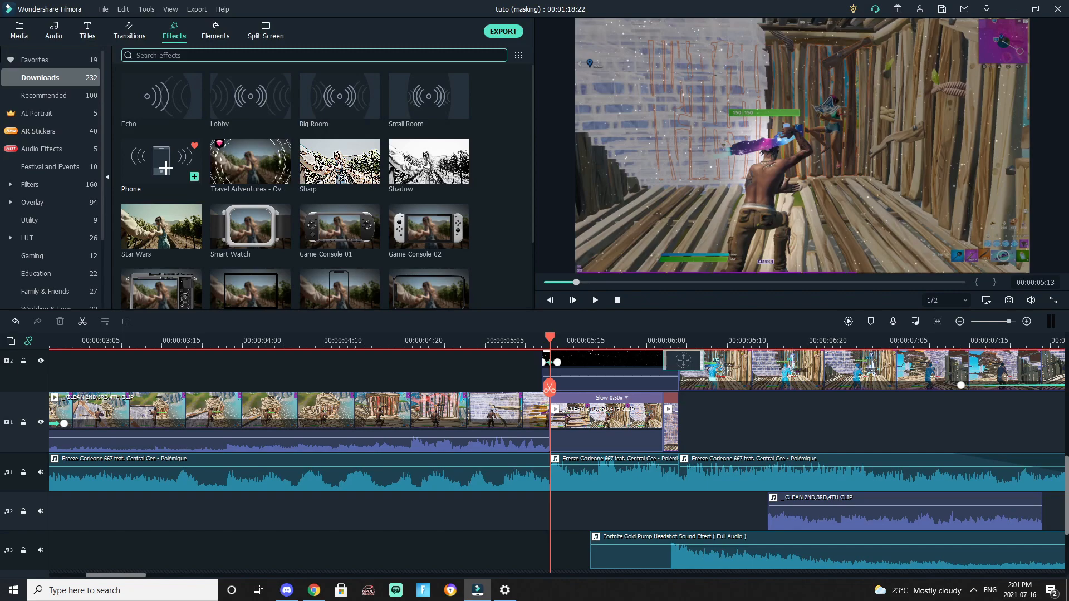
left_click(39, 60)
left_click(40, 78)
left_click(37, 59)
left_click_drag(237, 209, 585, 483)
left_click_drag(553, 392, 536, 392)
left_click_drag(594, 465, 595, 469)
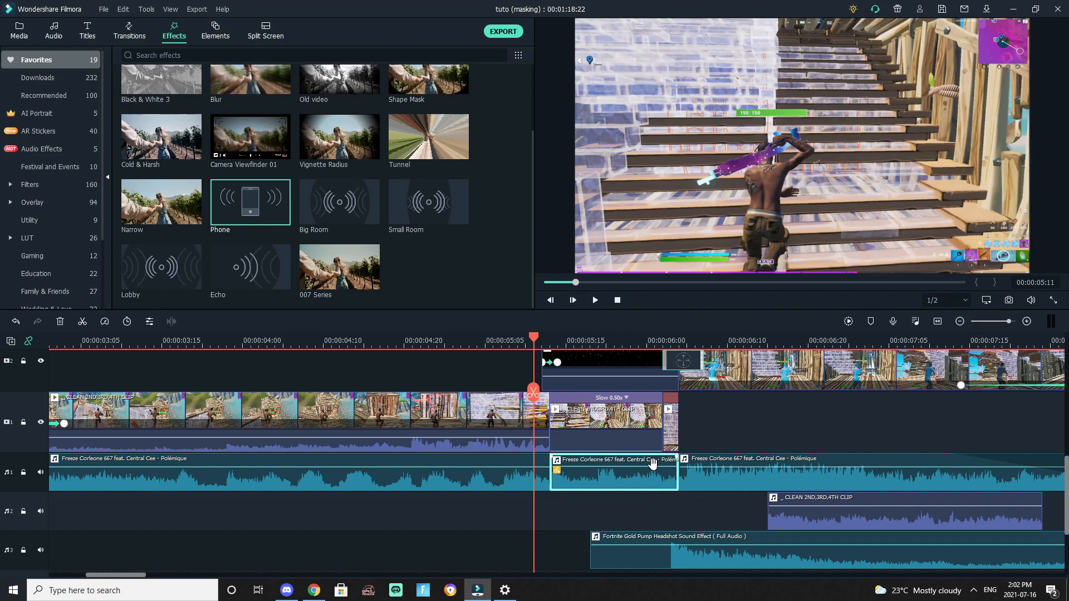
left_click_drag(608, 469, 609, 465)
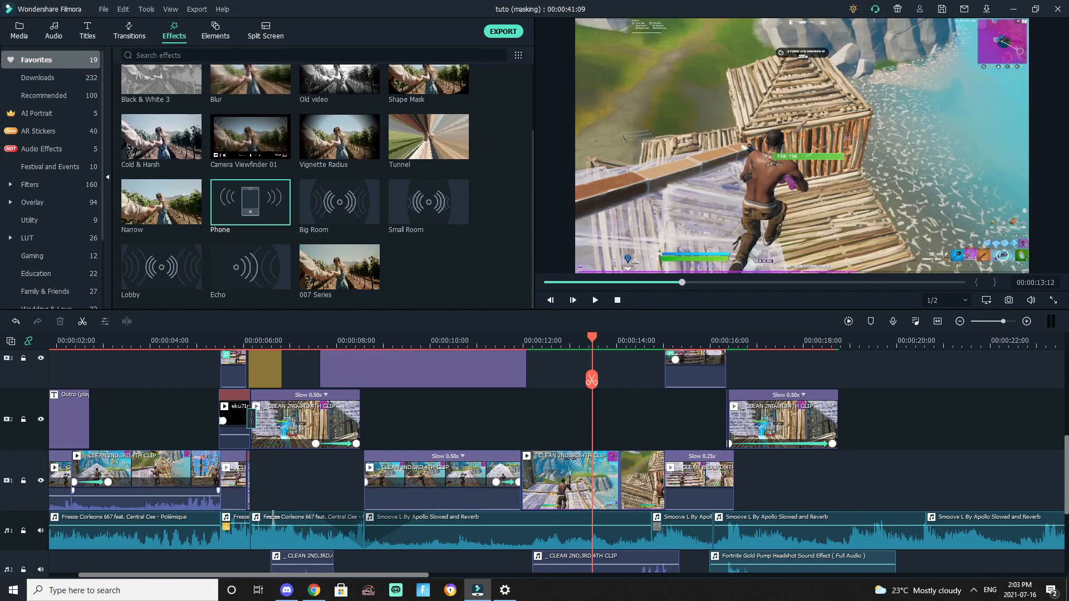
Step: Examine the masked clips on the third video track near 5:13 and 15:01, including the second one's Fade In animation and Shape Mask look
scroll(752, 401, "up", 3)
scroll(744, 400, "down", 1)
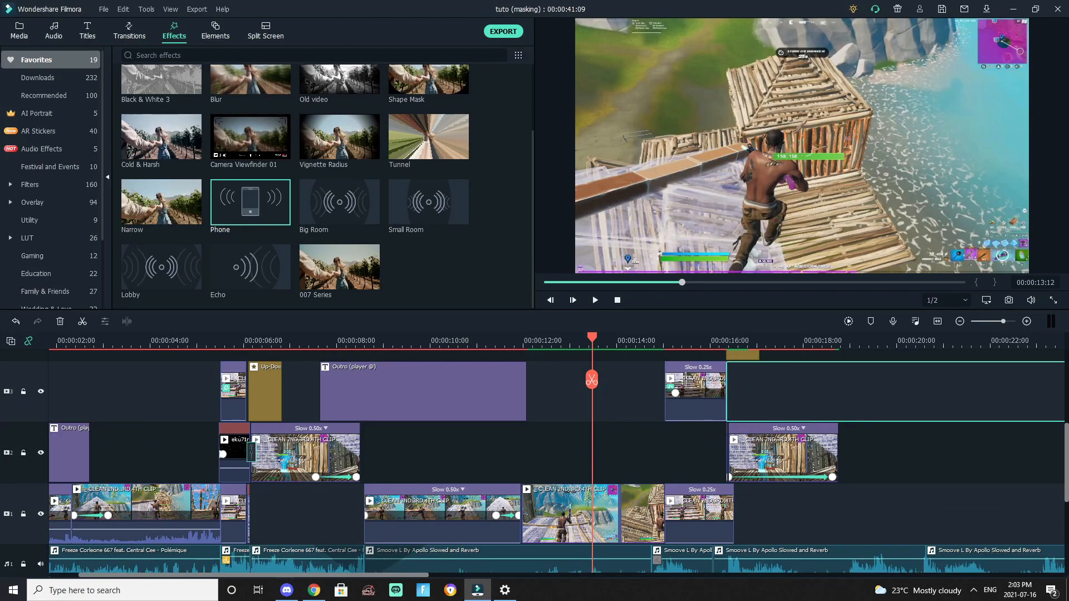
left_click(215, 394)
left_click(232, 412)
left_click(236, 520)
left_click(231, 394)
double_click(709, 400)
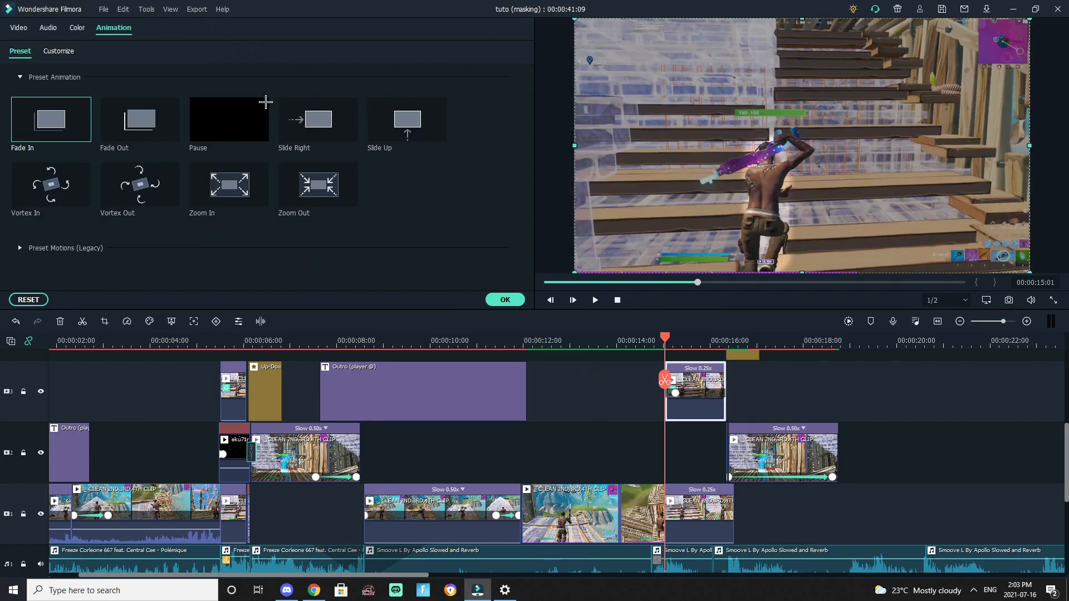
left_click(504, 300)
left_click(408, 93)
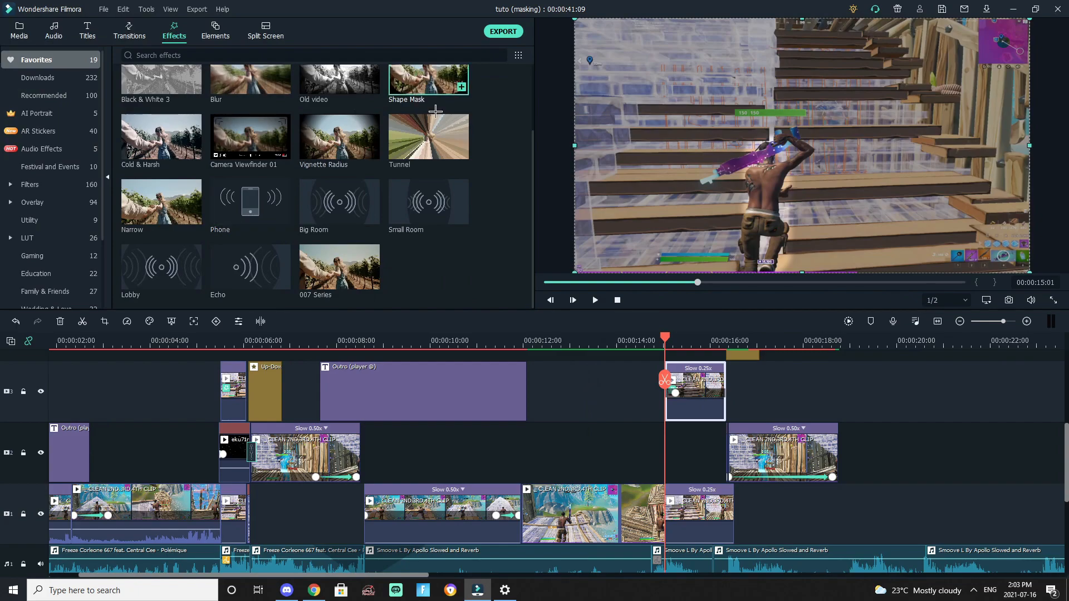
left_click(671, 377)
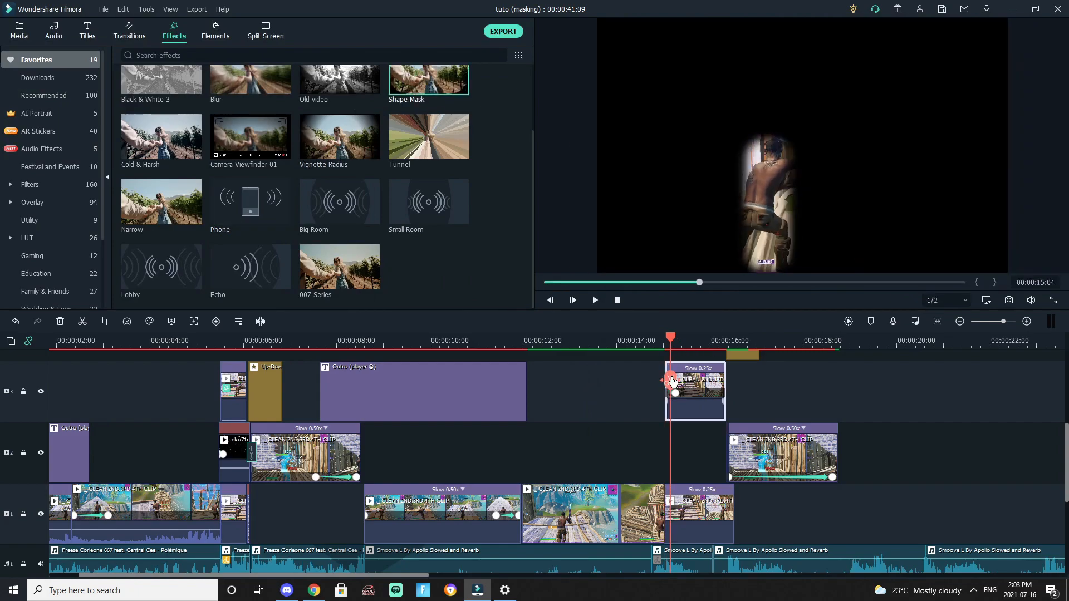
Step: Check the speed options of the masked clips on the third video track near 5:13 and 15:01
left_click(409, 71)
left_click(789, 397)
scroll(568, 418, "up", 1)
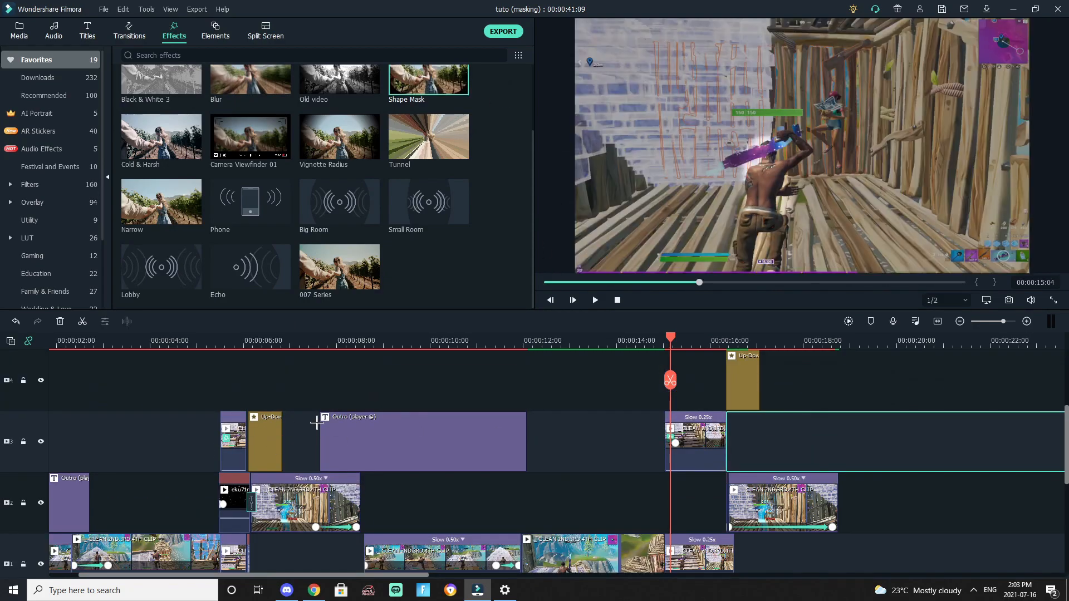
scroll(258, 445, "down", 1)
left_click(233, 401)
mouse_move(371, 448)
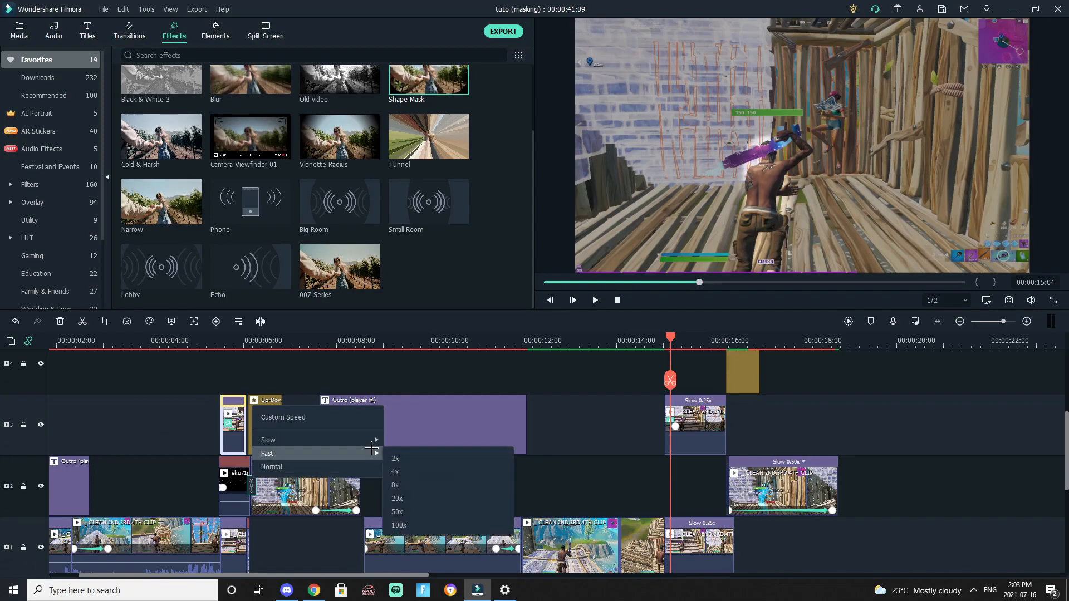
left_click(708, 422)
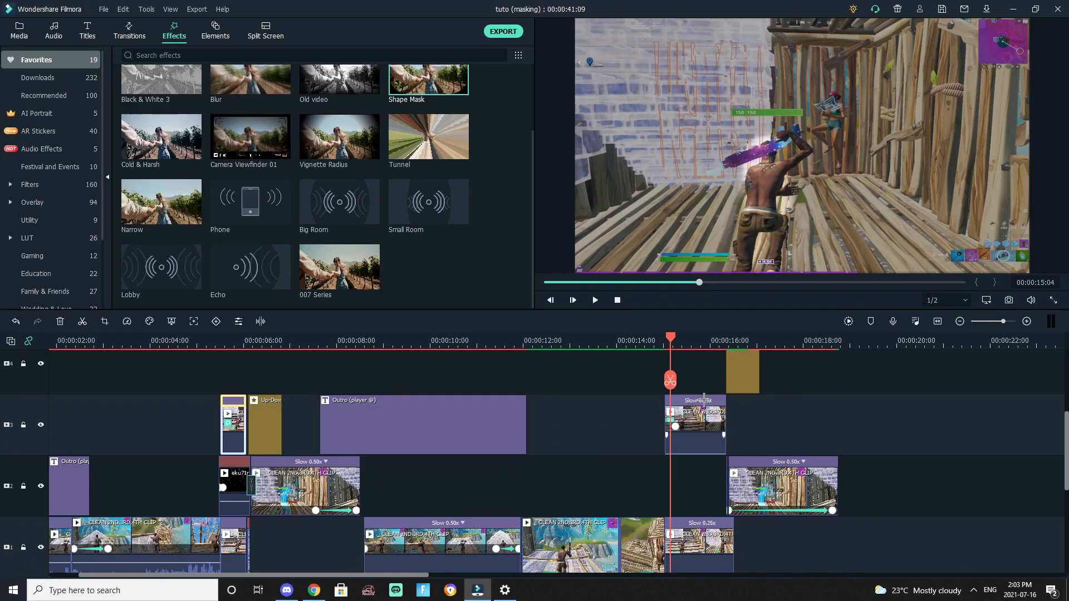
left_click(704, 400)
left_click(841, 383)
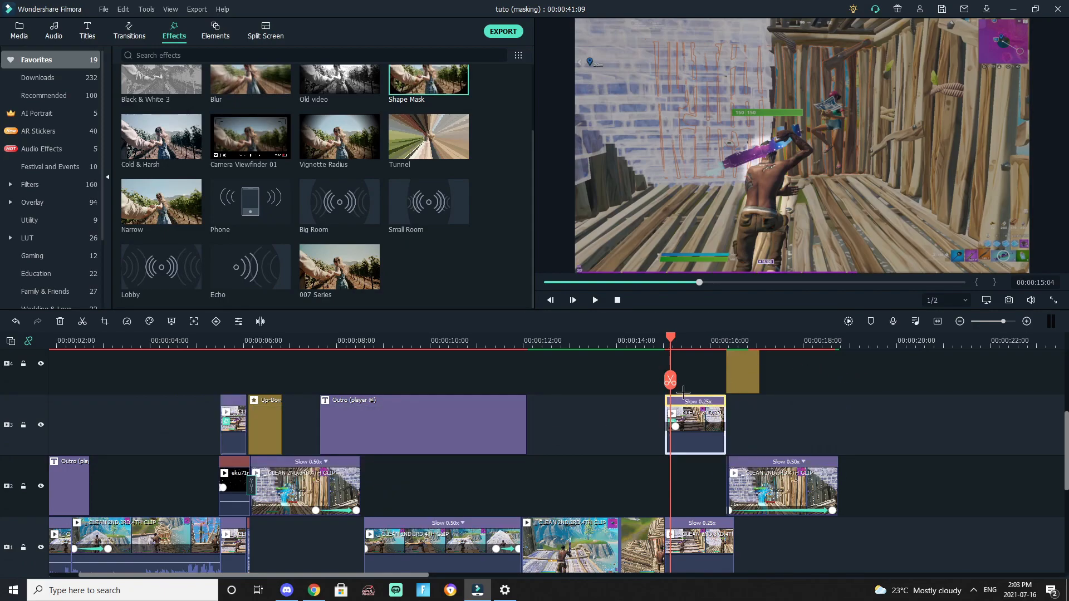
Step: Play the section leading into the second masked clip from about 14:00 and park the playhead at 15:16
left_click_drag(678, 384, 625, 369)
key("space")
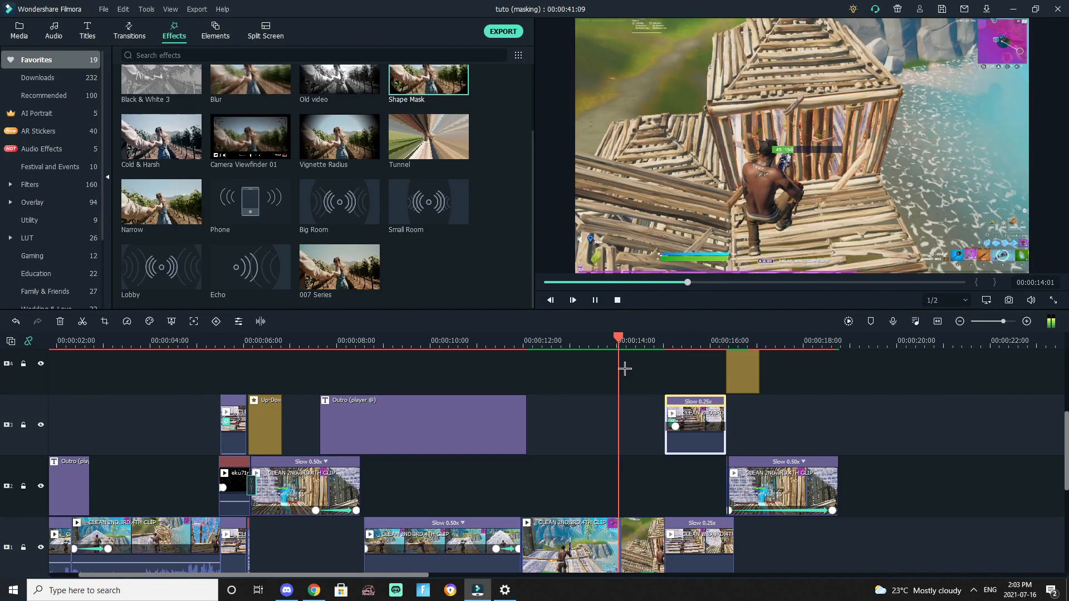
key("space")
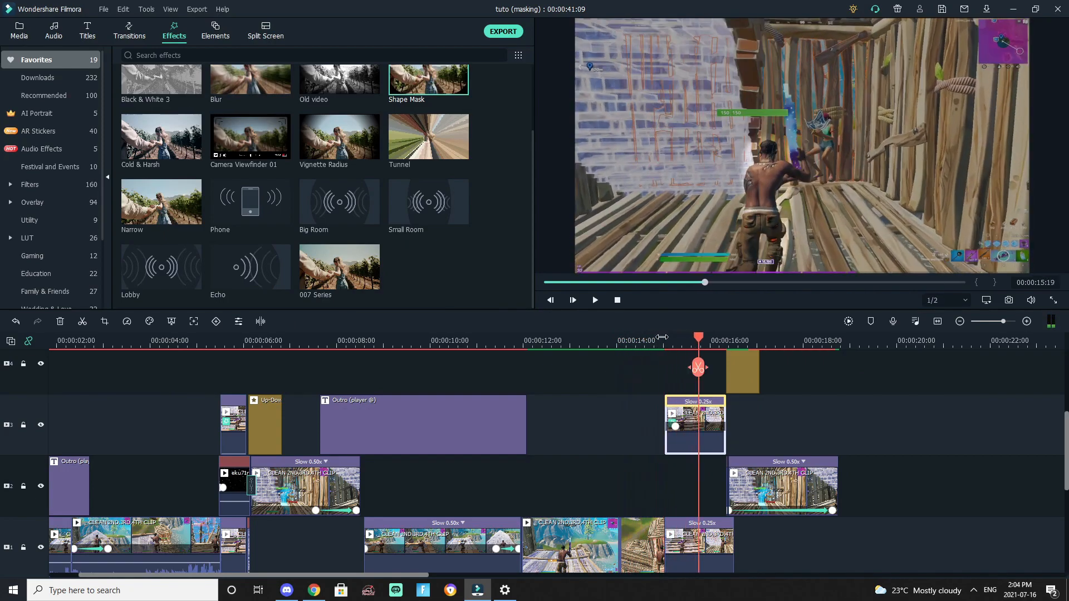
mouse_move(702, 366)
left_mouse_down()
mouse_move(663, 368)
mouse_move(692, 372)
left_mouse_up()
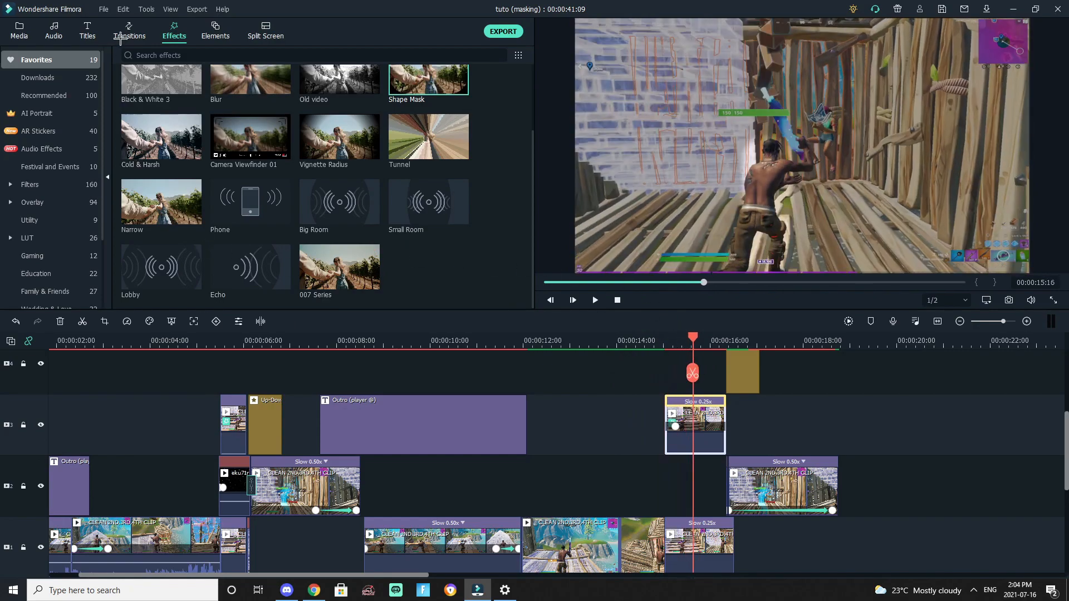
Step: Add the favourite Default Title to the second video track beneath the second masked clip, starting at 15:01
left_click(88, 34)
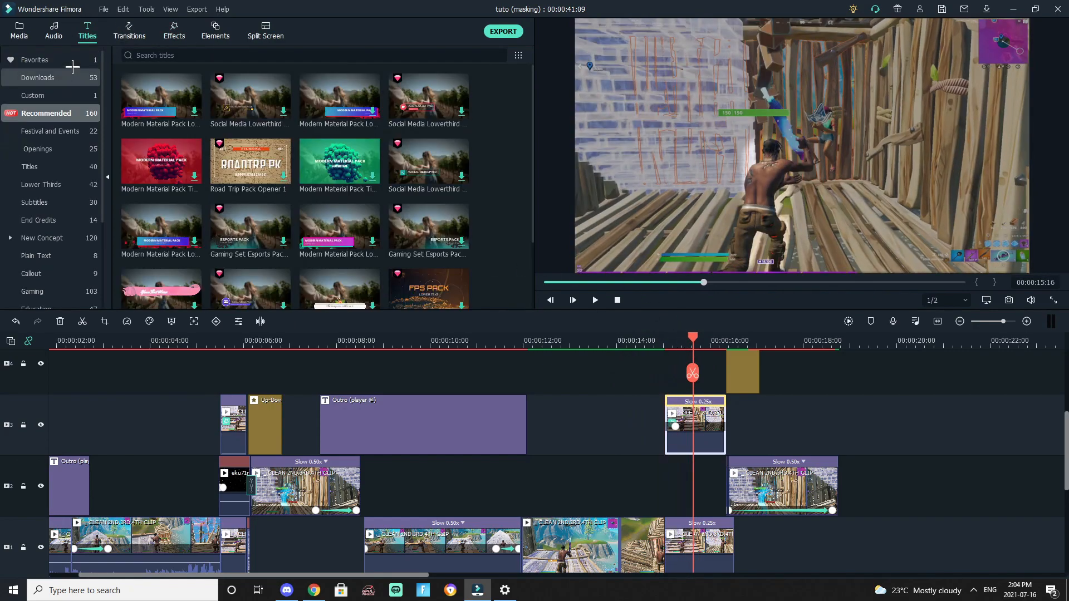
left_click_drag(167, 101, 723, 479)
mouse_move(696, 370)
left_mouse_down()
mouse_move(670, 367)
mouse_move(690, 368)
left_mouse_up()
left_click(741, 413)
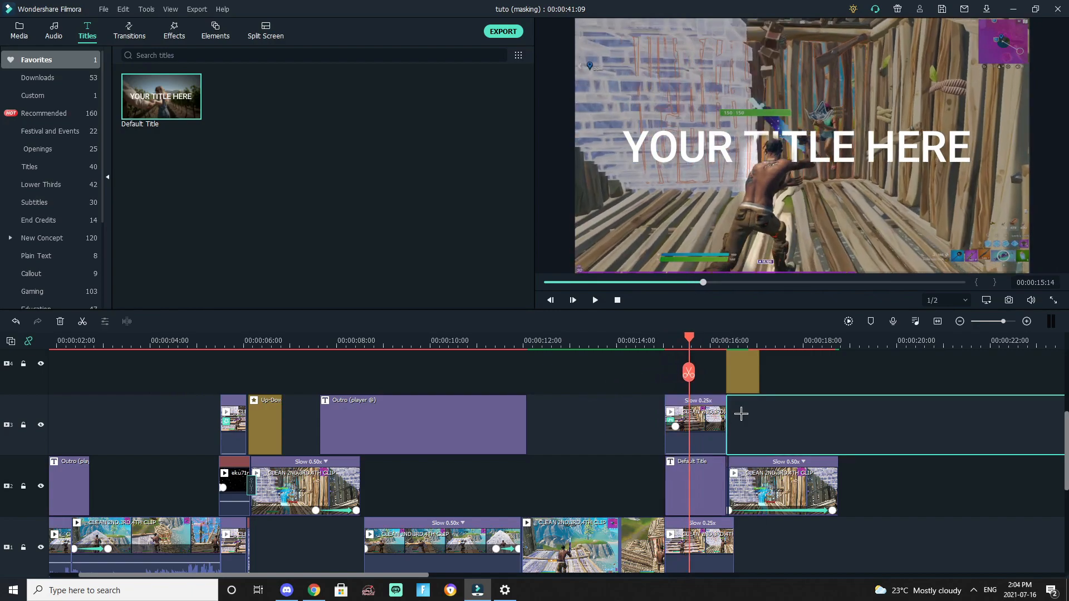
Step: Trim the end of the default title beneath the second masked clip to a length of about 19 frames
double_click(696, 429)
left_click(609, 369)
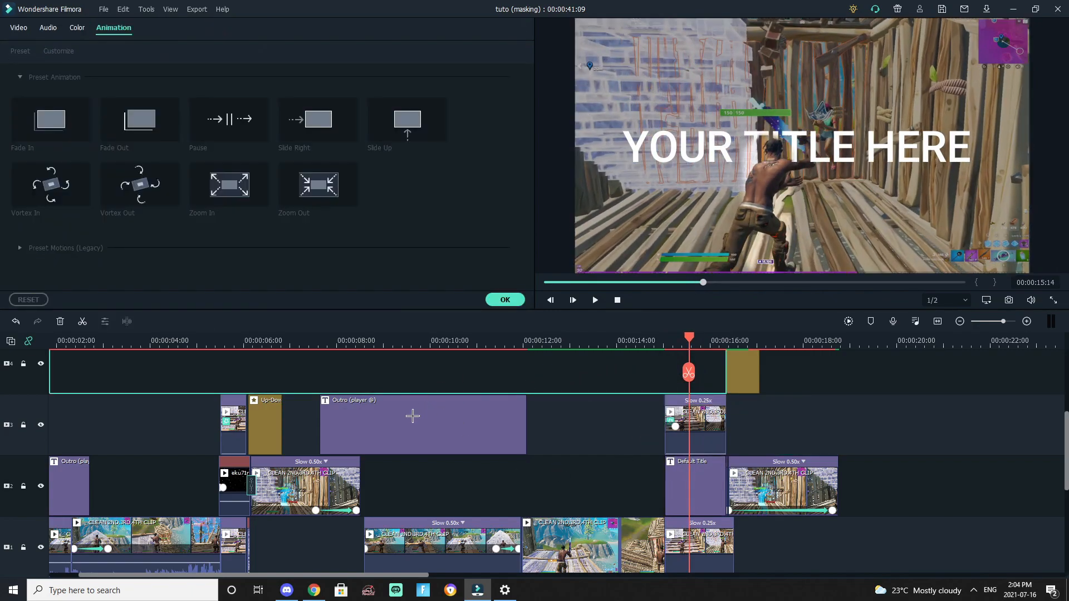
left_click(505, 300)
left_click(722, 473)
left_click_drag(726, 467, 699, 468)
Step: Replace the title's text with "Yeahh" and move it behind the character to about X -96, Y -78
double_click(682, 485)
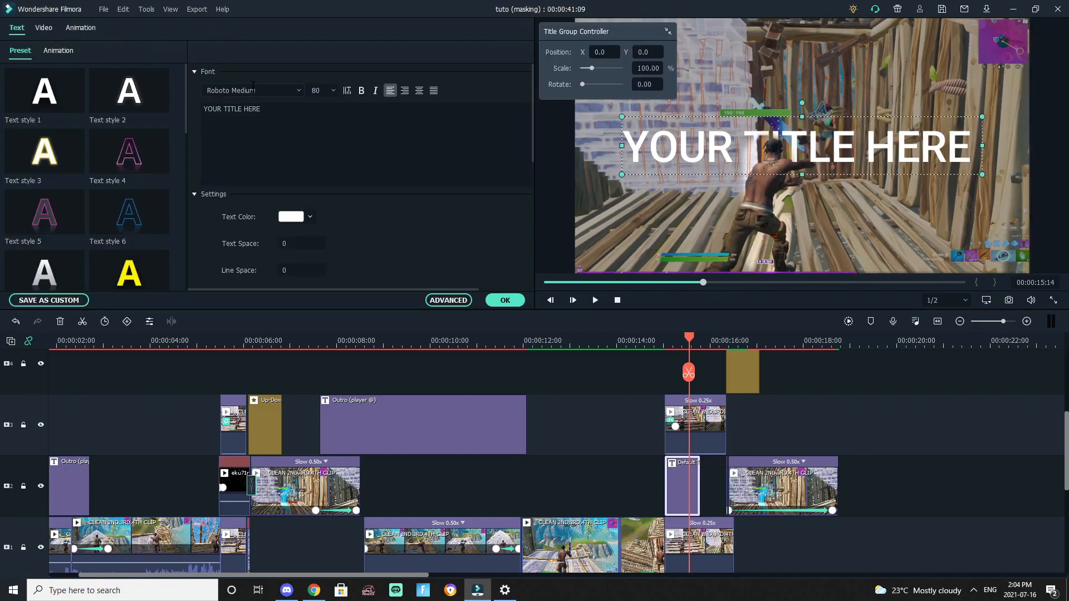
left_click_drag(268, 109, 3, 91)
type("Yeahh")
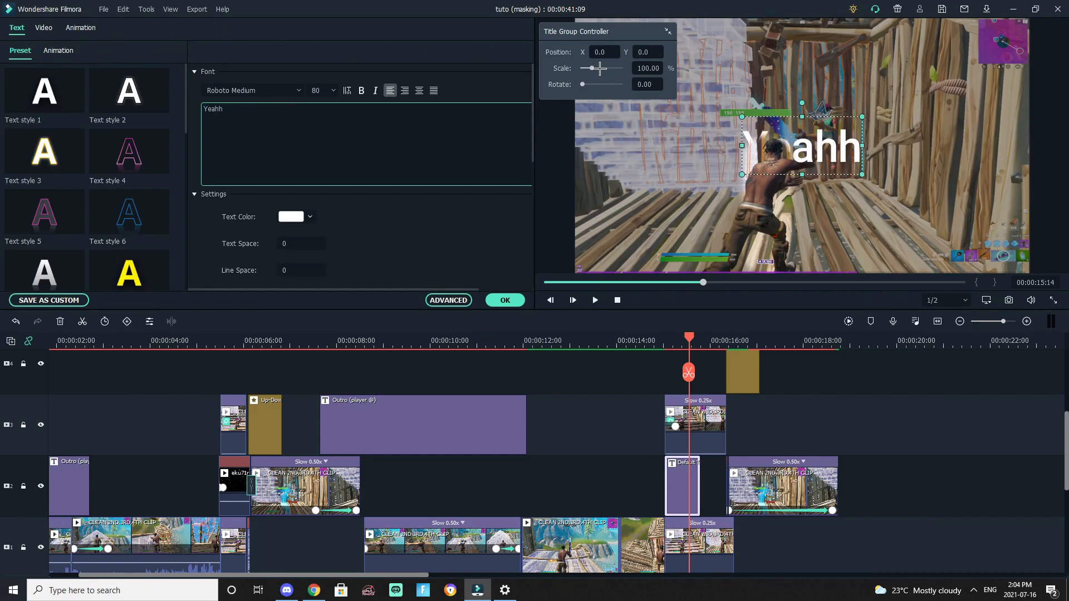
left_click_drag(652, 49, 627, 51)
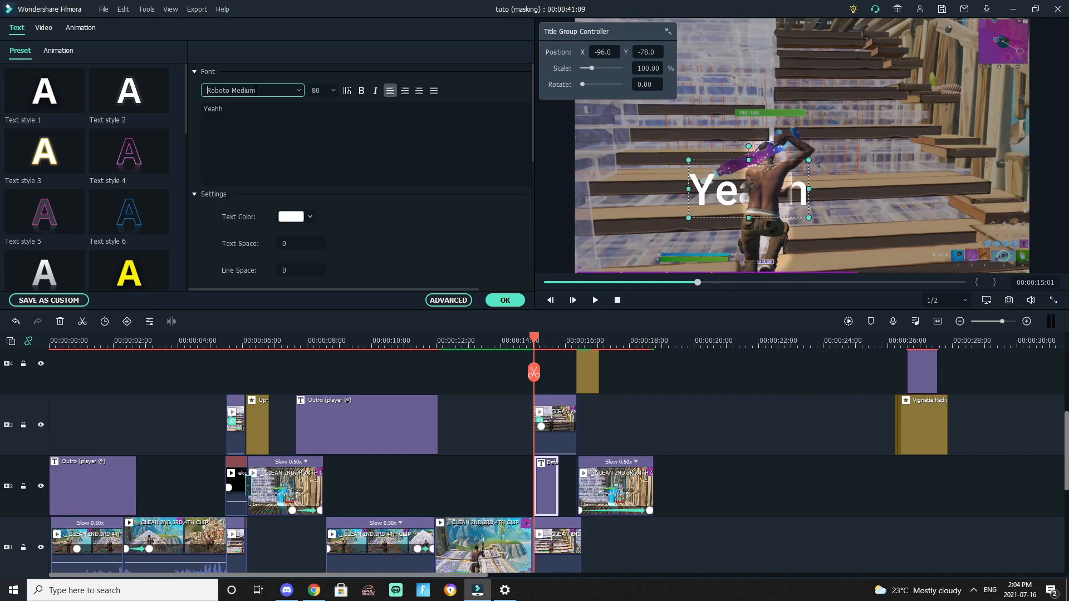
Step: Set the "Yeahh" title's font to Youth Touch DEMO Regular
left_click_drag(257, 90, 102, 79)
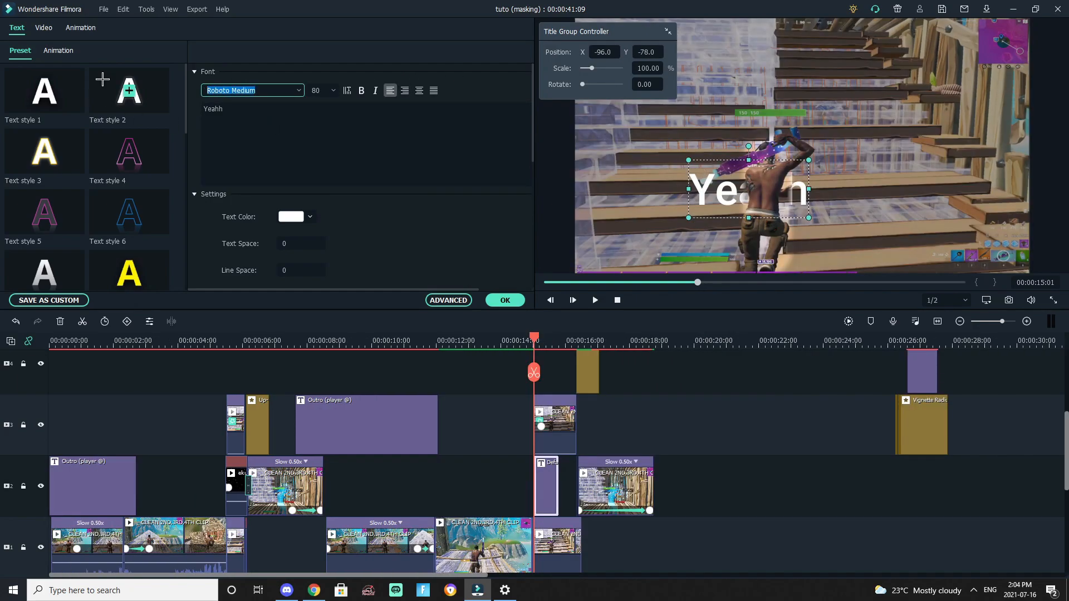
type("youth Touch DEMO Regular")
key("Return")
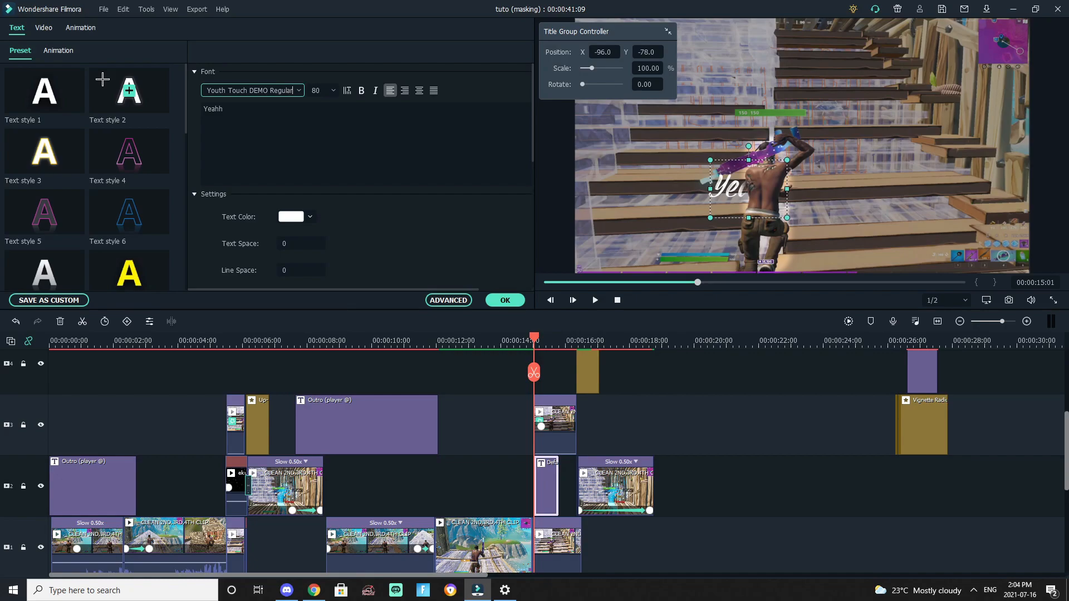
Step: Enlarge the "Yeahh" title to font size 125 and reposition it behind the character at about X -100, Y -115
double_click(313, 88)
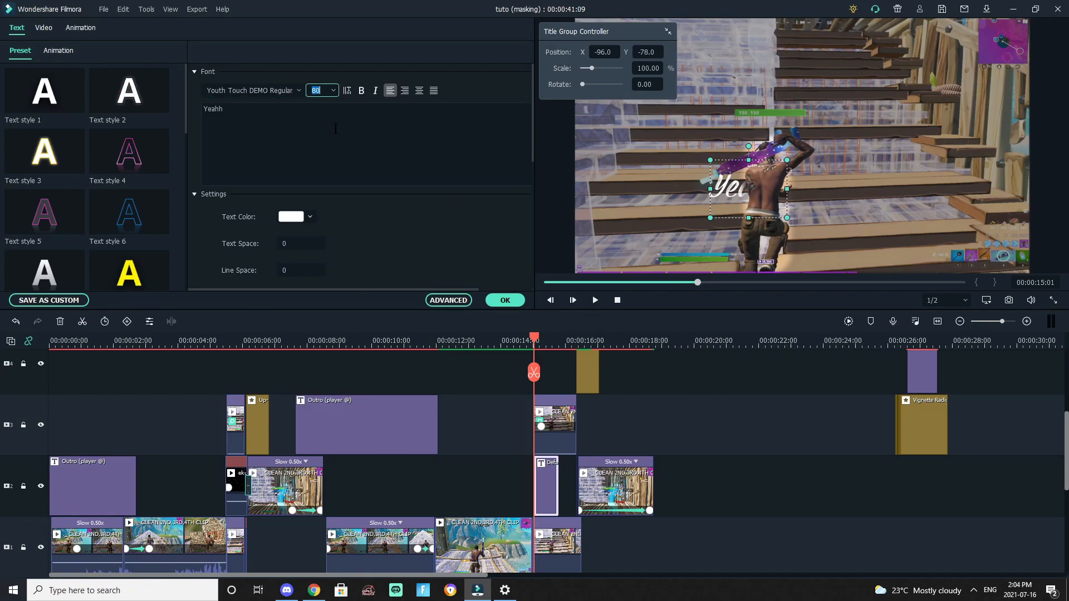
left_click(335, 88)
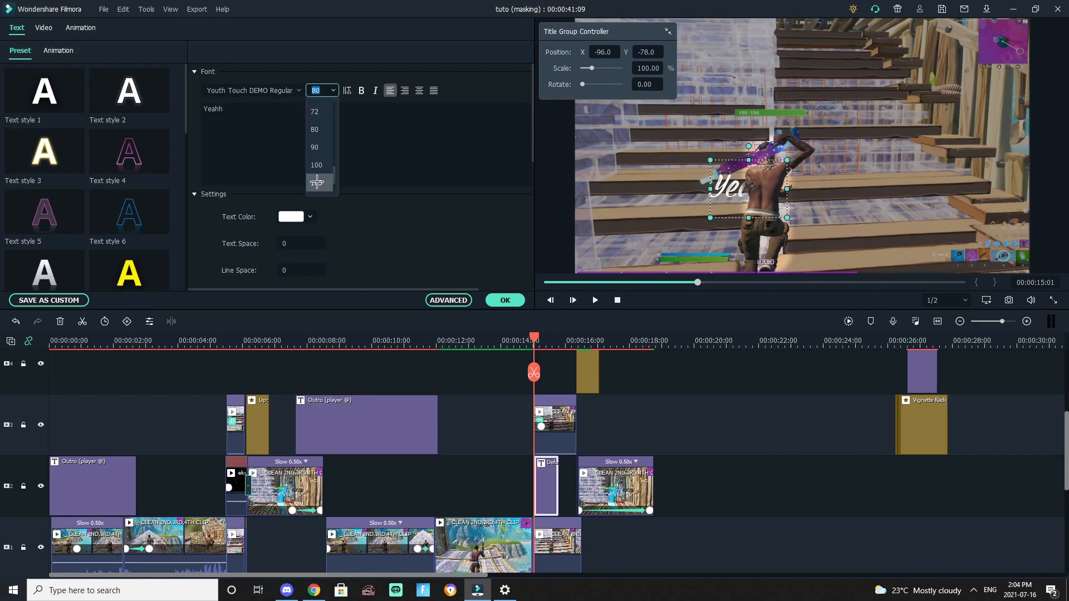
left_click(316, 182)
left_click_drag(800, 149, 826, 130)
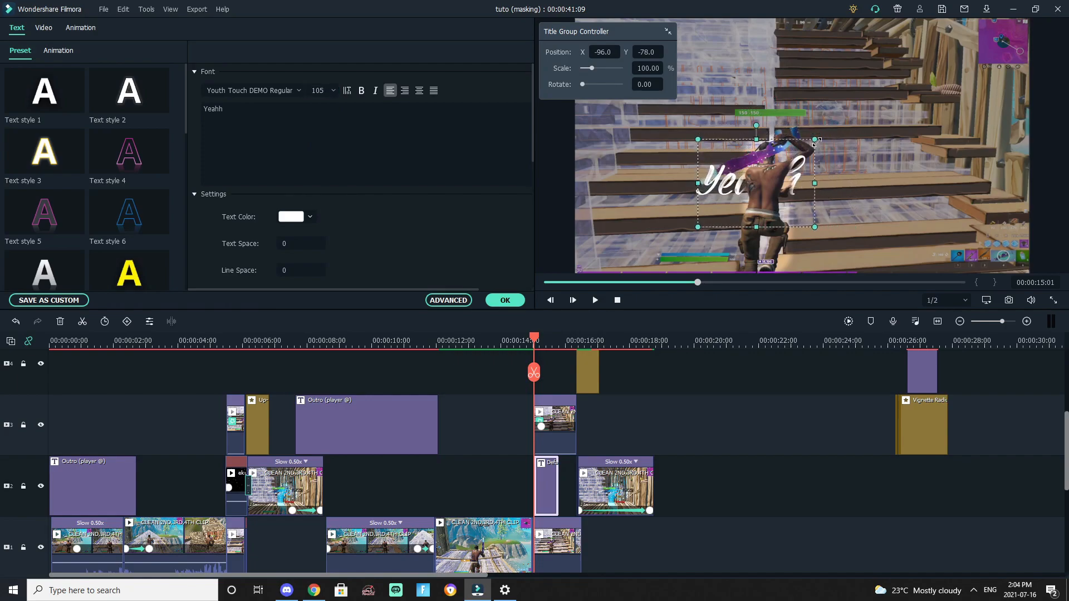
left_click(334, 90)
left_click(319, 177)
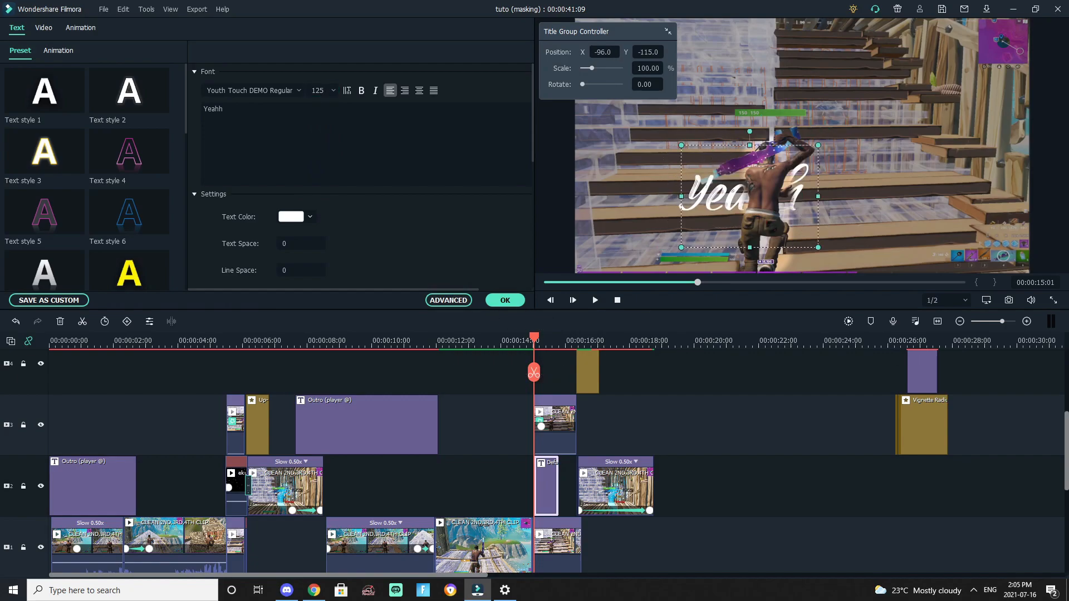
left_click(669, 475)
left_click(638, 422)
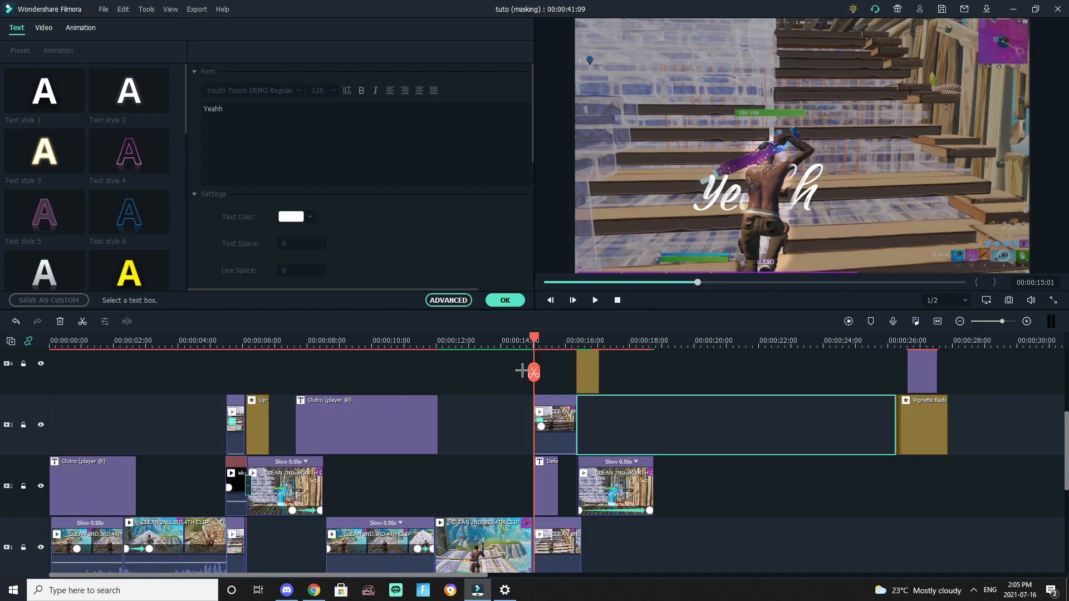
Step: Apply the Right Roll text animation to the "Yeahh" title in the advanced text editor
left_click(497, 338)
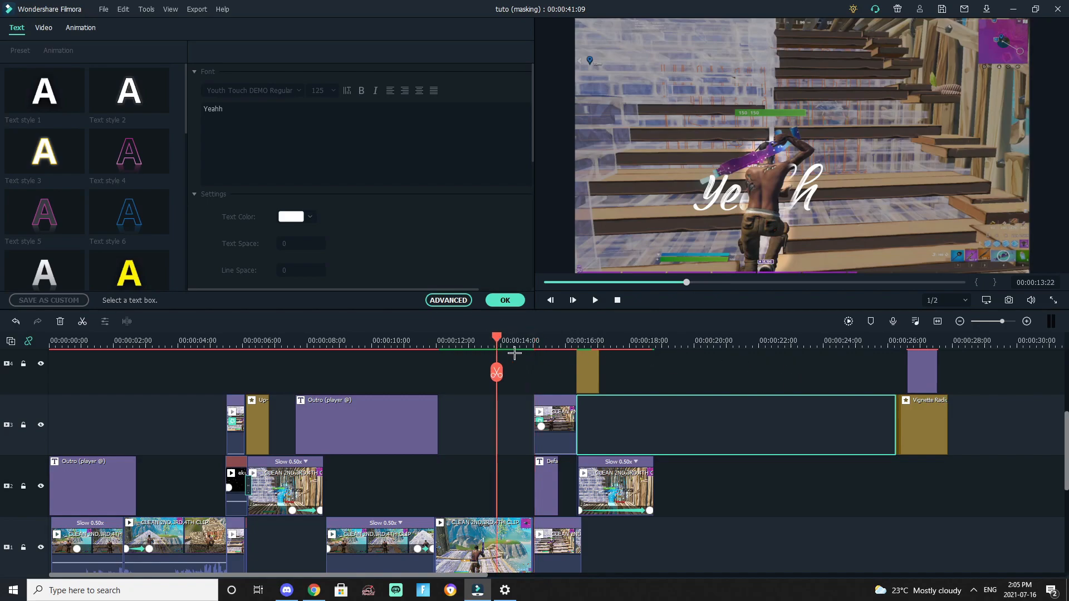
scroll(687, 360, "up", 3)
scroll(686, 361, "down", 2)
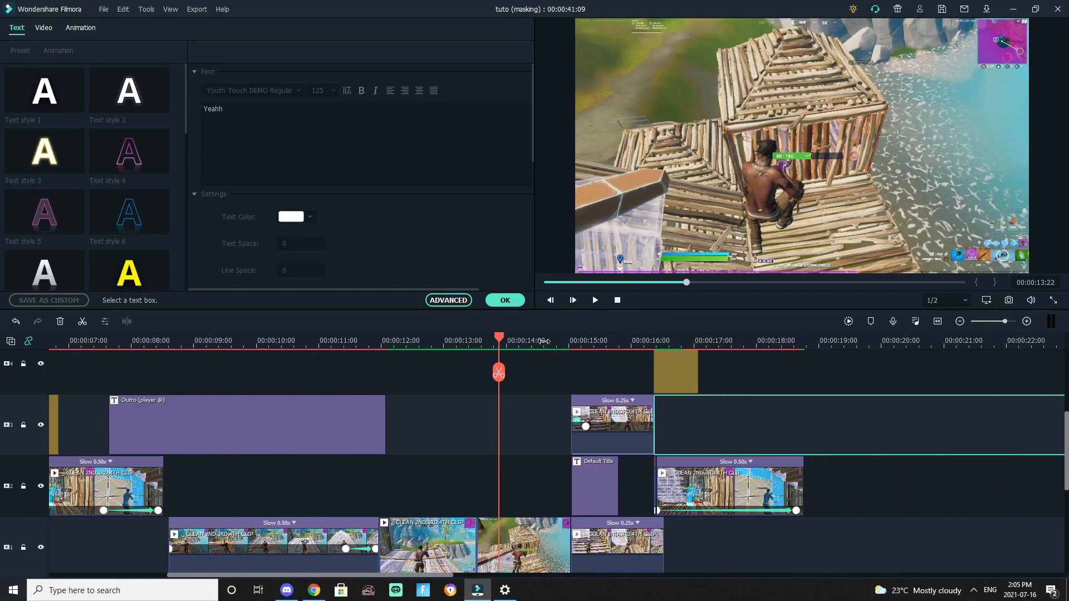
left_click(541, 342)
double_click(595, 486)
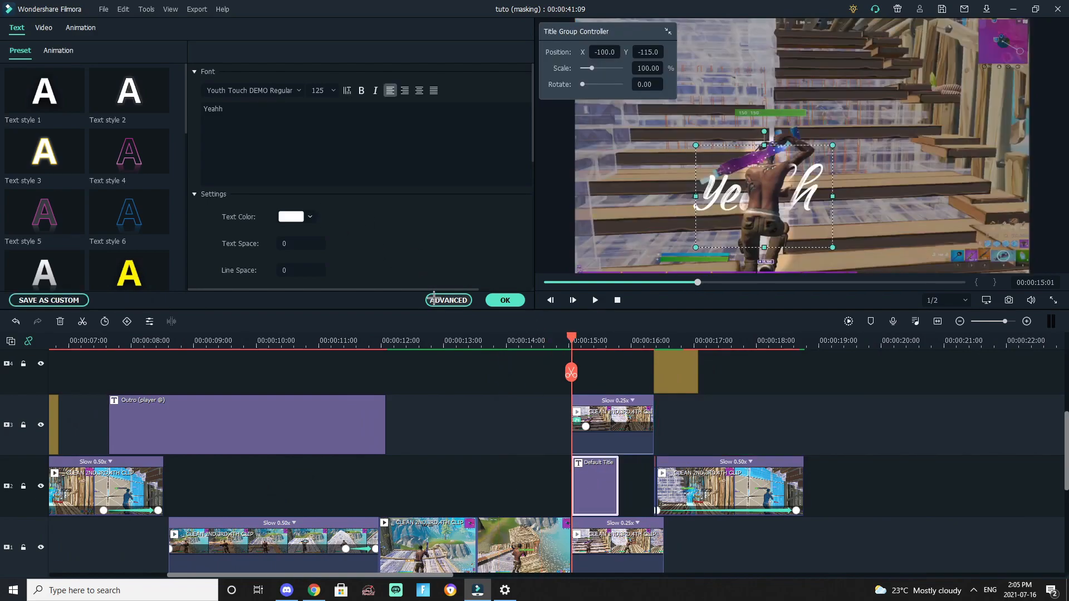
left_click(451, 301)
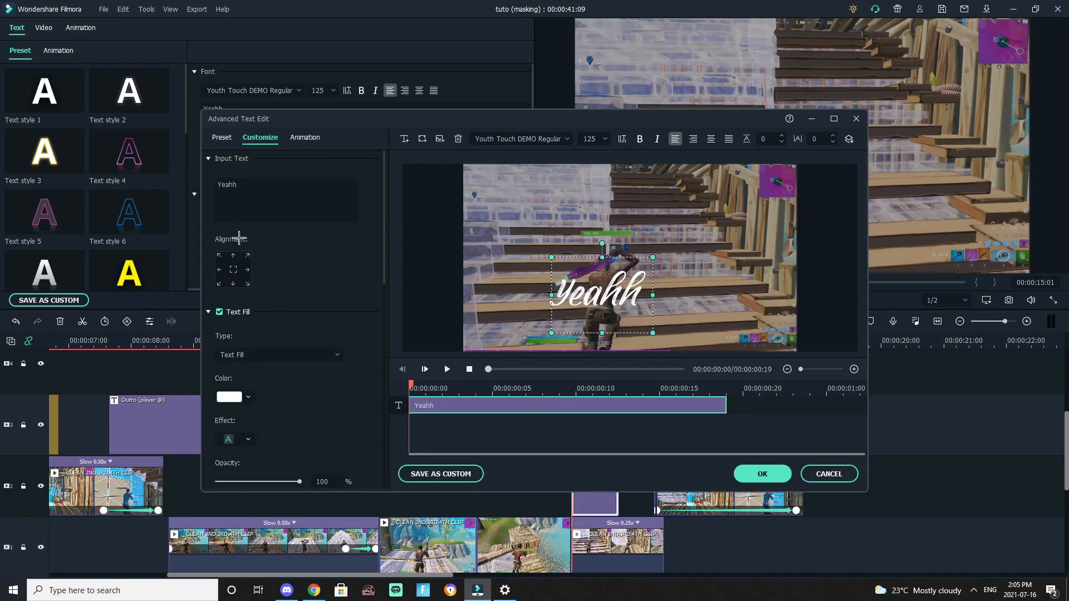
left_click(305, 137)
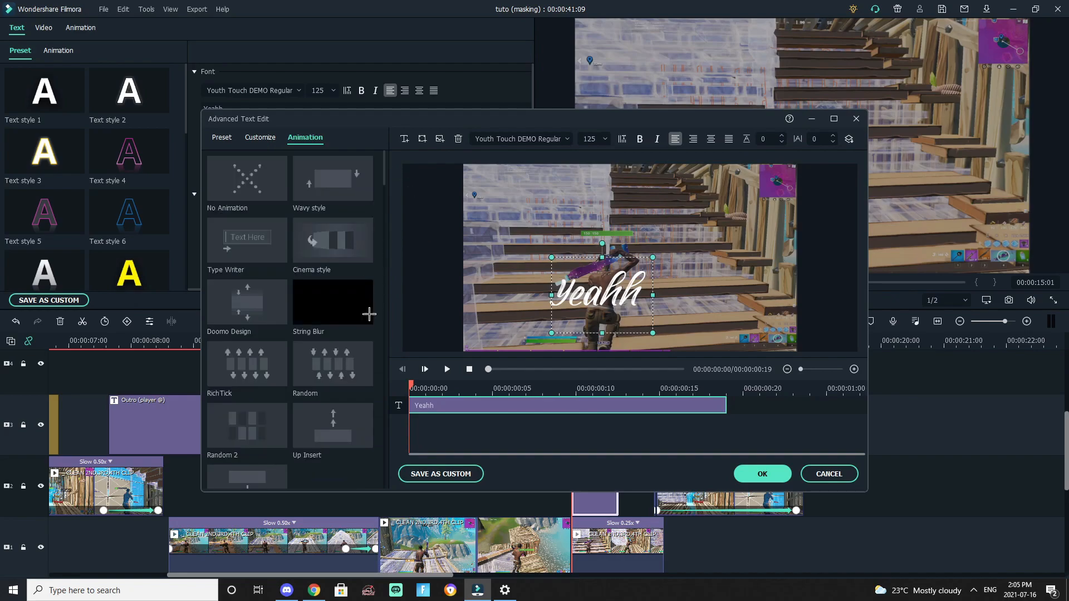
scroll(341, 273, "down", 3)
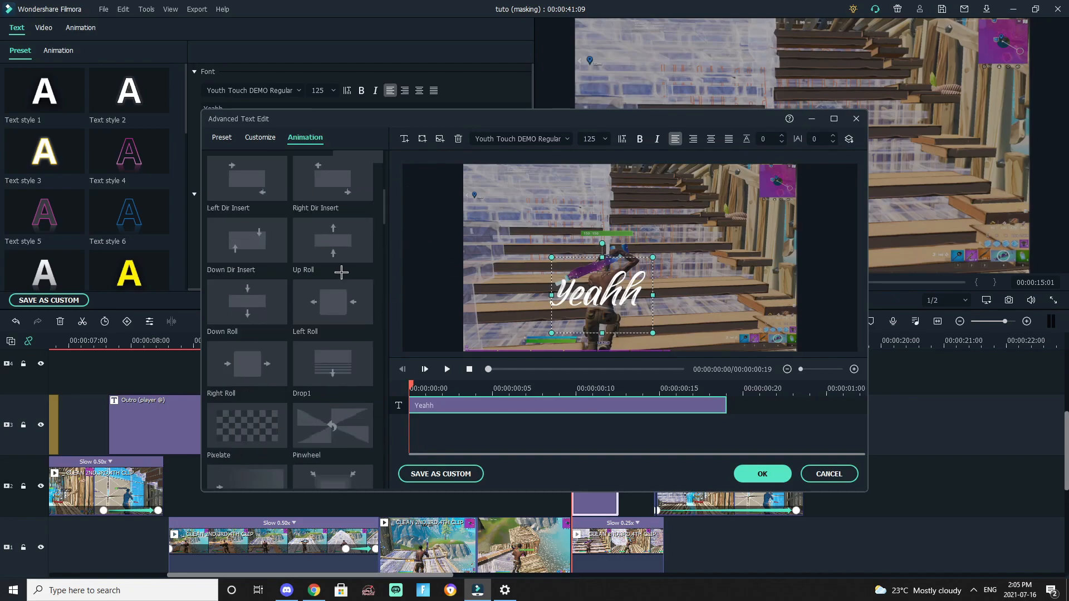
left_click(238, 355)
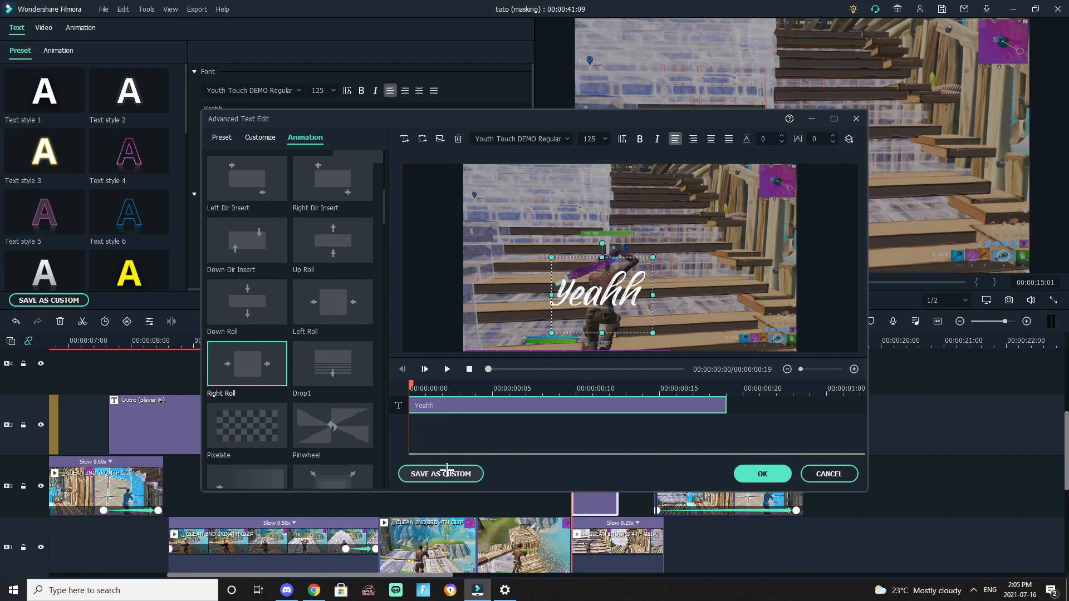
left_click(751, 470)
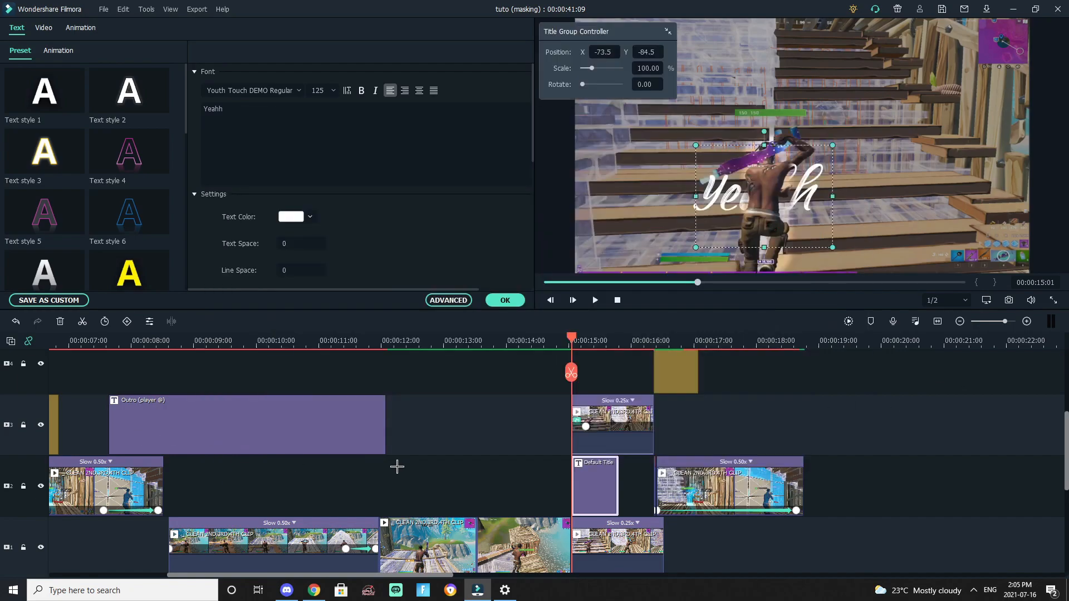
Step: Play the timeline from about 13:11 through the animated "Yeahh" title to review it behind the character
left_click(991, 427)
left_click_drag(572, 372, 510, 383)
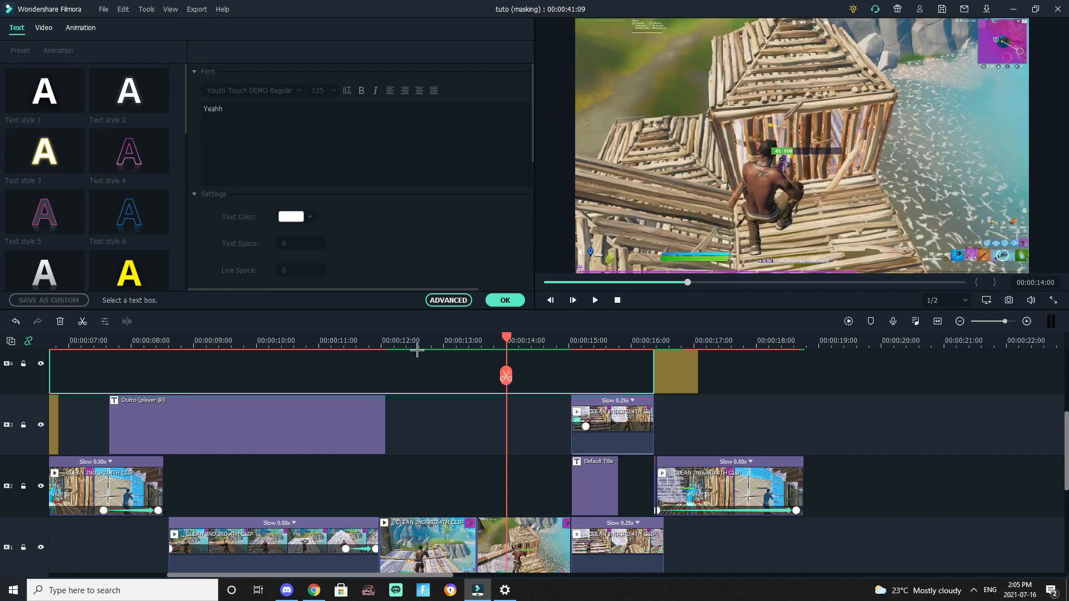
left_click(475, 341)
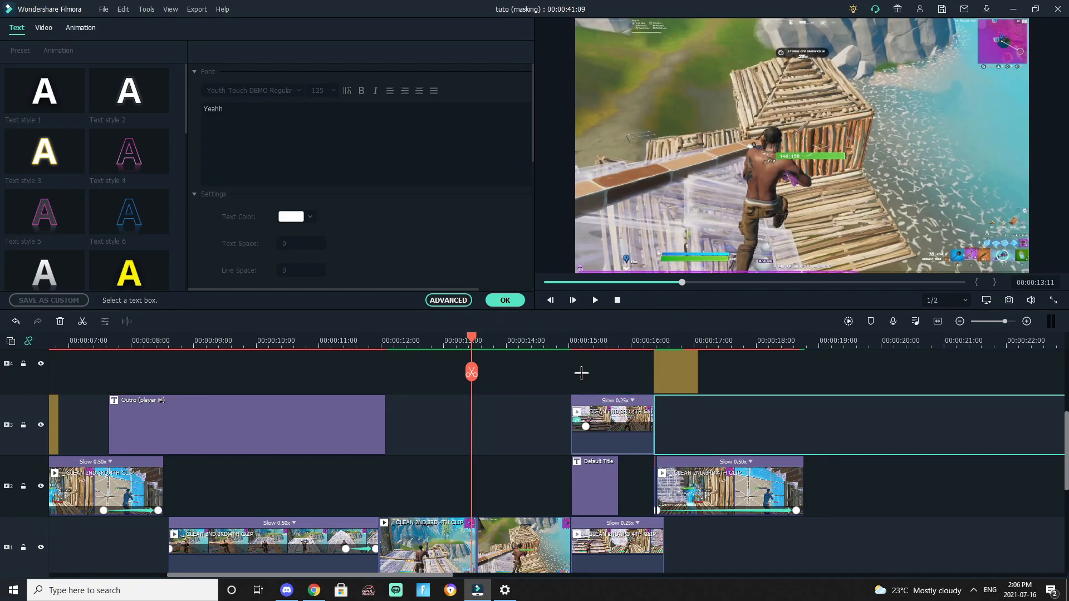
key("space")
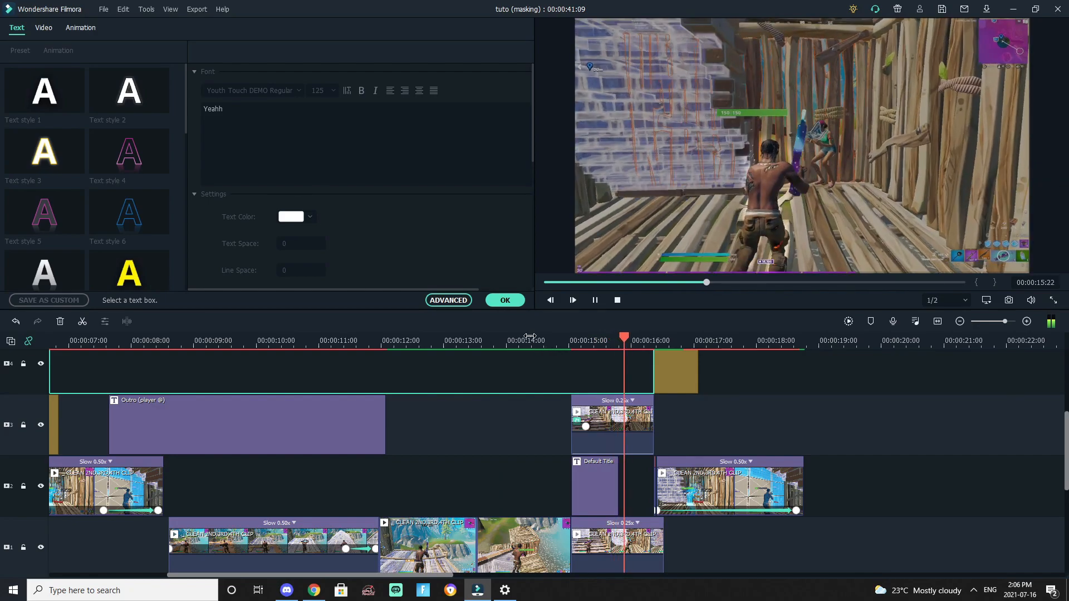
left_click(556, 341)
Step: Shift the "Yeahh" title earlier on the second video track to start at about 14:19, and play it back
scroll(609, 332, "up", 3)
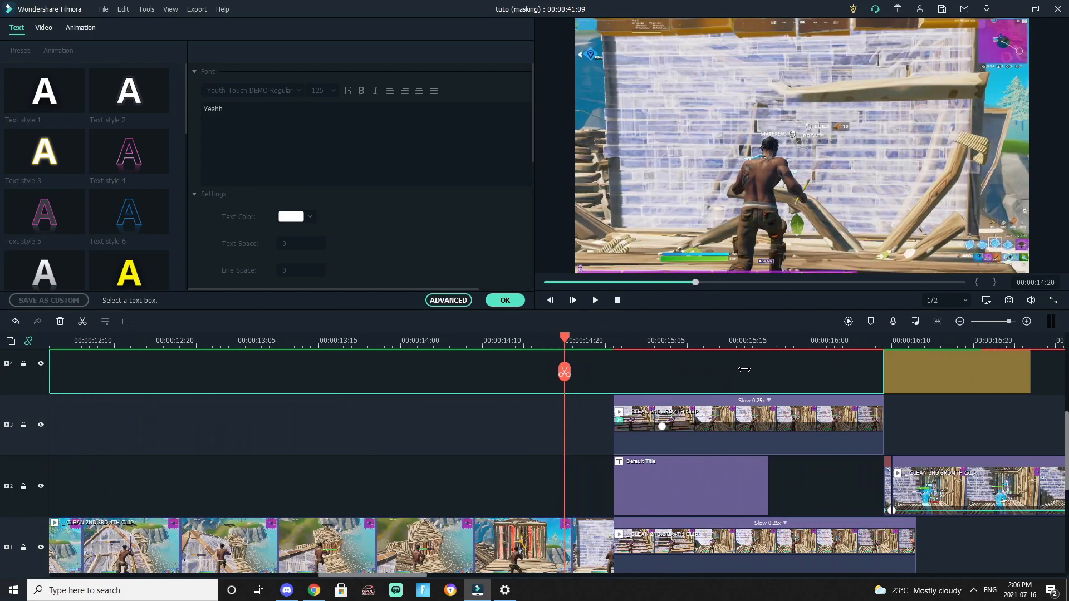
left_click(594, 499)
key("space")
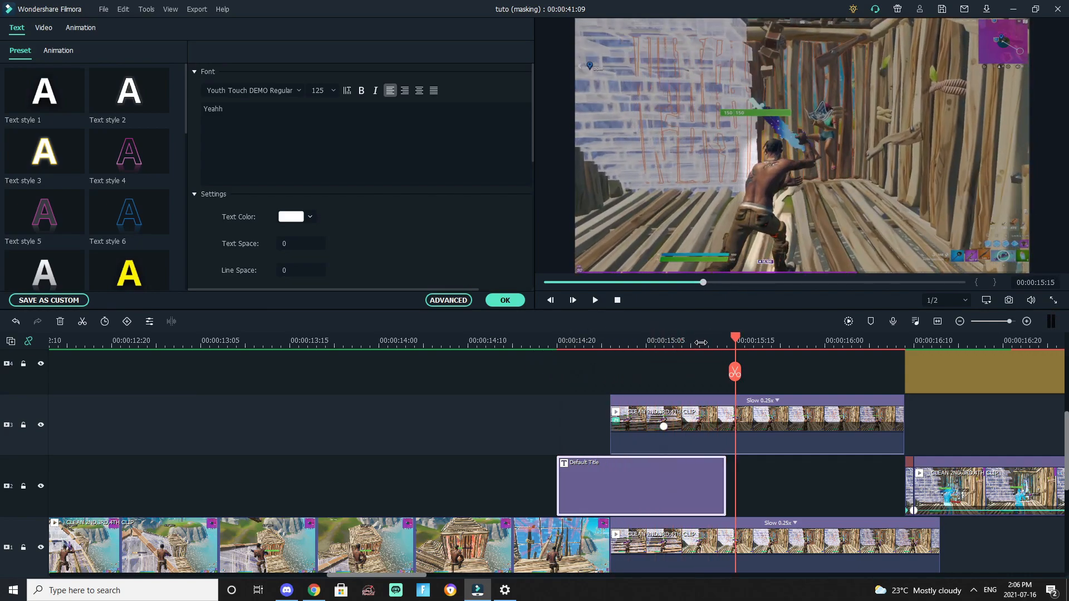
Step: Examine the music and sound effect tracks beneath the title's start at 14:19
scroll(700, 342, "down", 5)
scroll(593, 470, "down", 3)
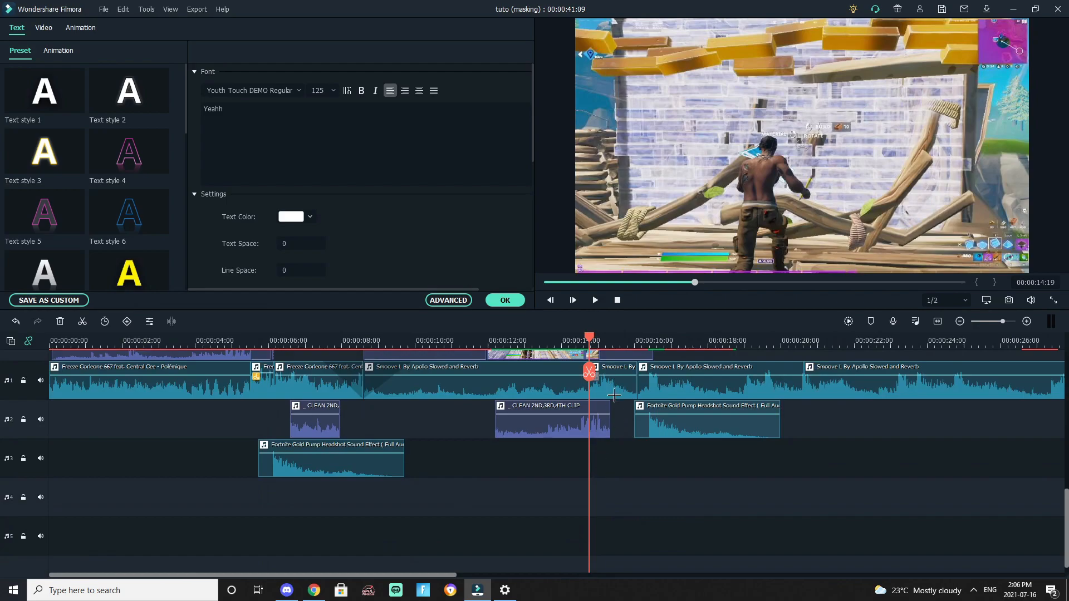
scroll(616, 405, "up", 5)
left_click(564, 357)
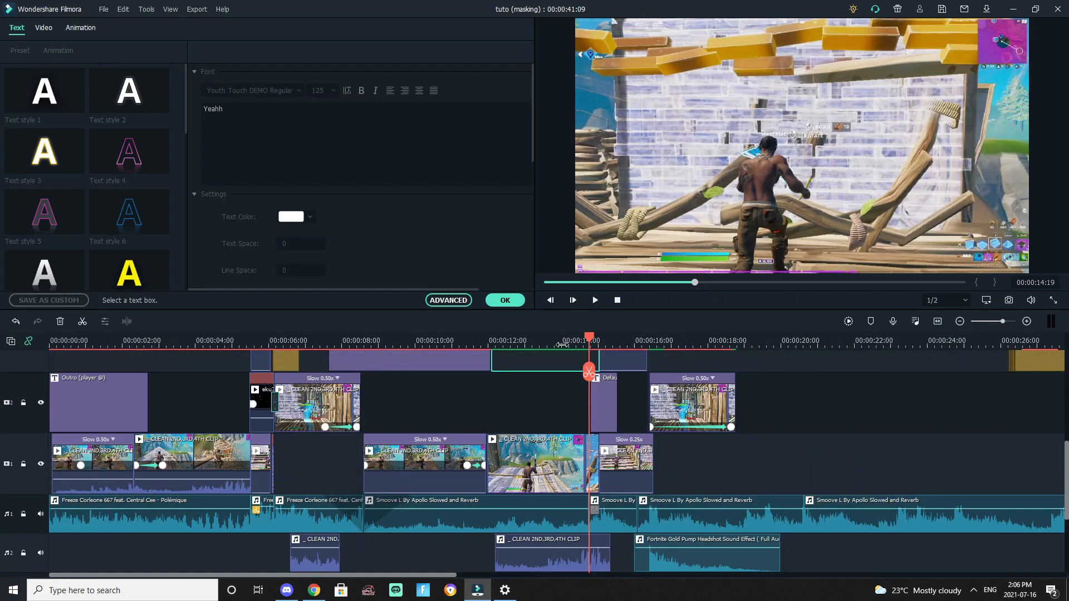
Step: Try the Multiply blending mode on the "Yeahh" title at about 15:06, and set the blending mode back to Normal
left_click(562, 340)
left_click(806, 469)
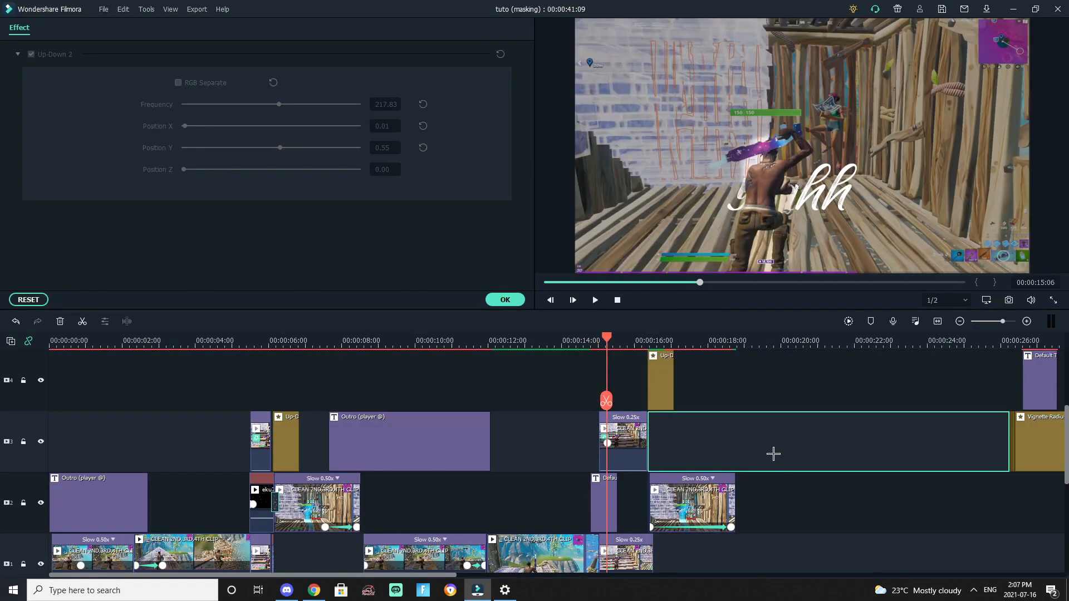
double_click(606, 495)
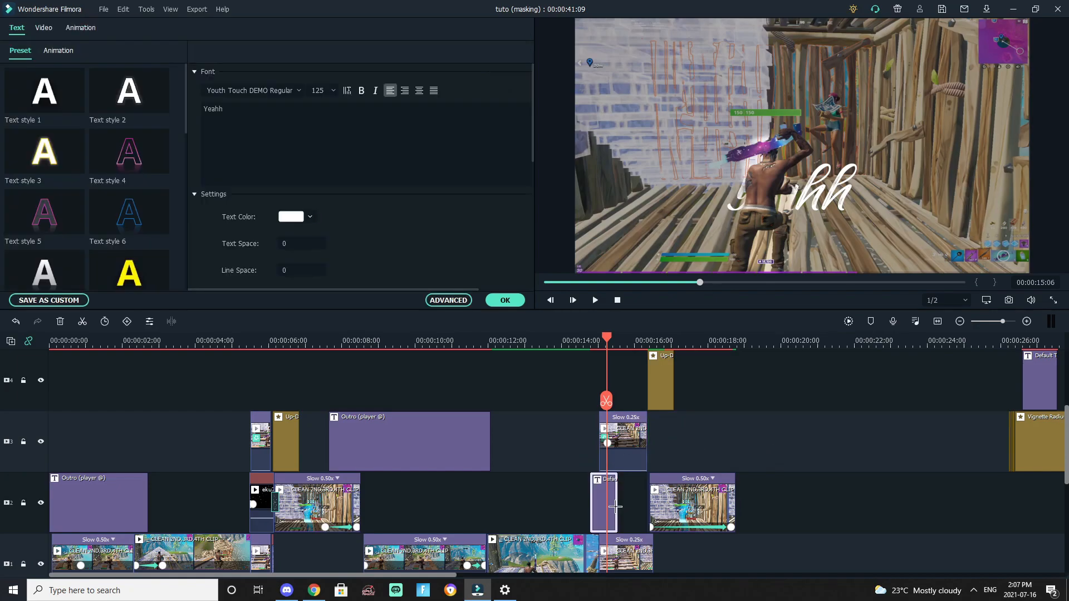
scroll(338, 147, "down", 3)
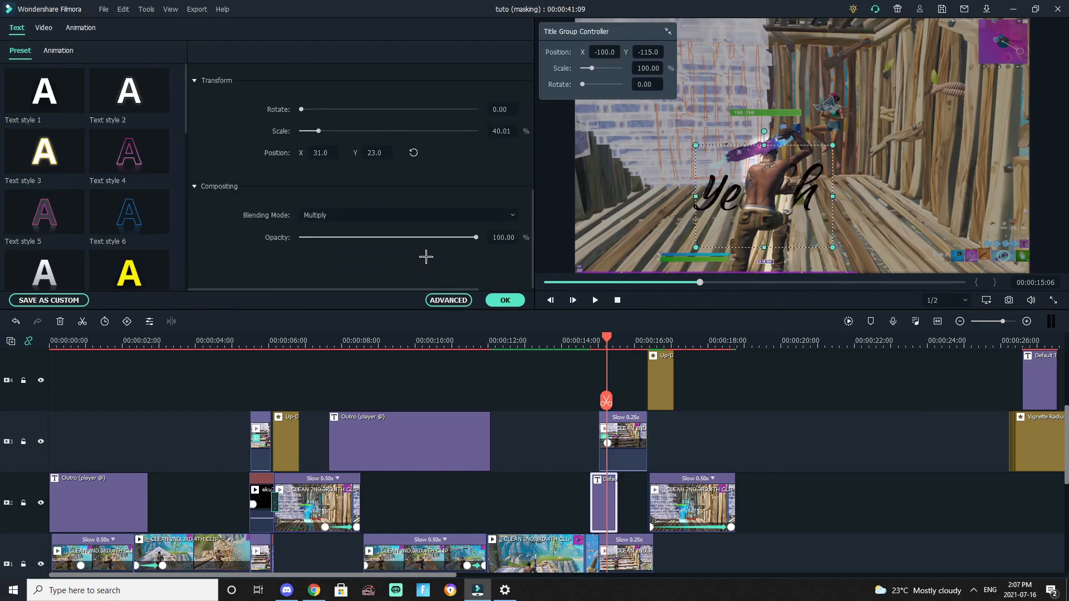
scroll(396, 218, "up", 2)
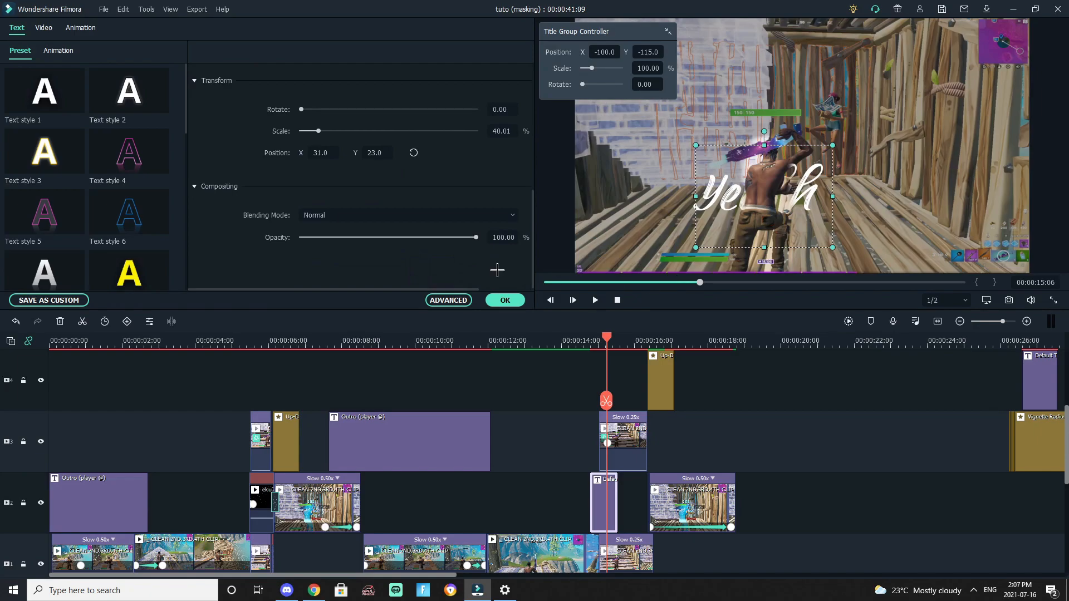
Step: Add a black text shadow to the "Yeahh" title in the advanced text editor with 90% opacity, blur 7 and distance 5
left_click(449, 301)
scroll(262, 324, "down", 5)
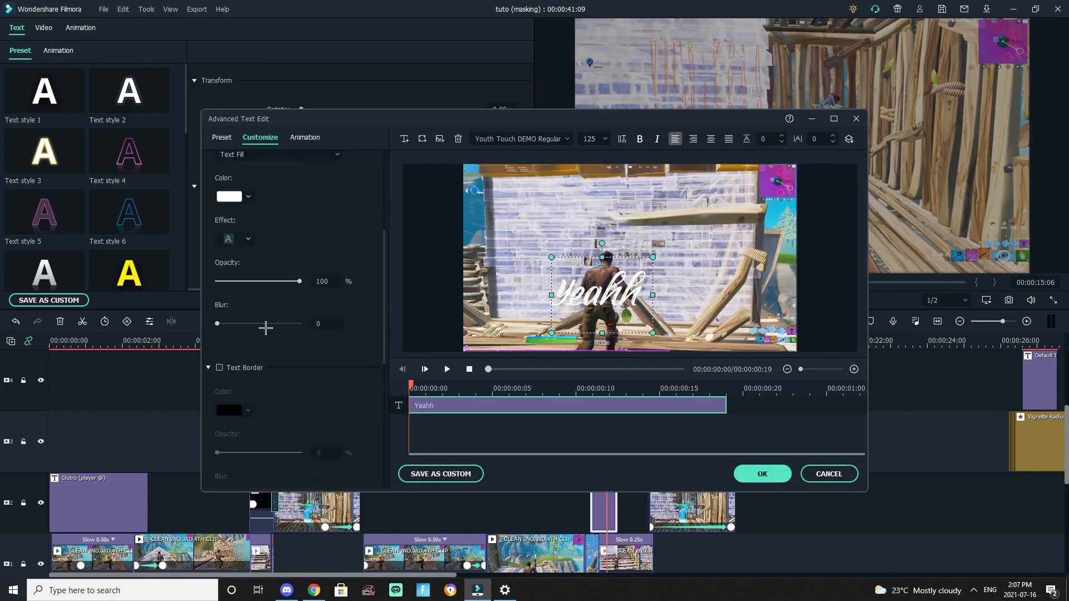
scroll(249, 385, "down", 5)
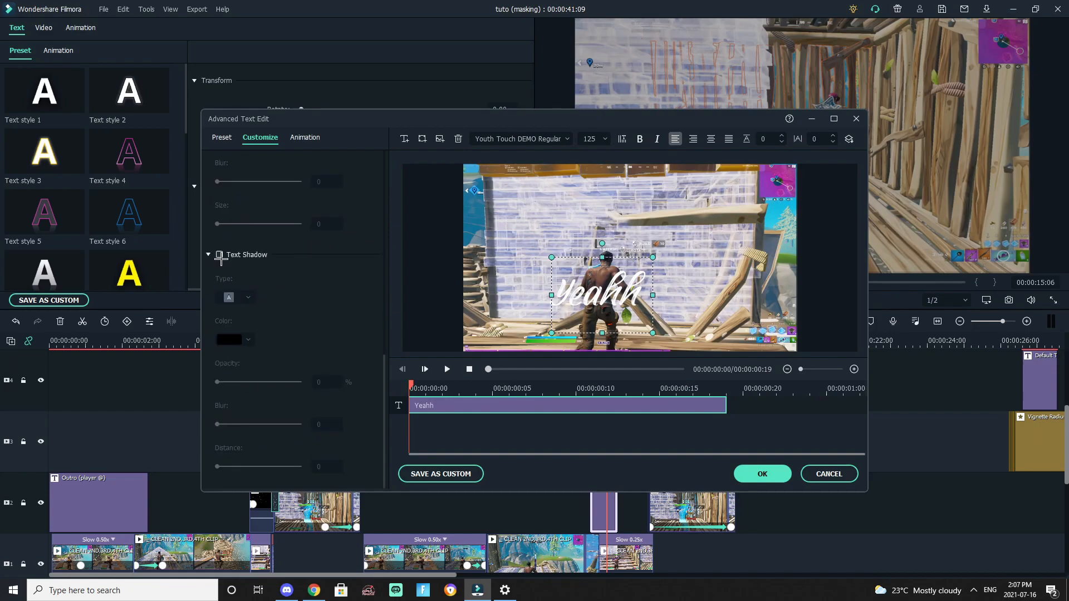
left_click(221, 254)
mouse_move(301, 382)
left_mouse_down()
mouse_move(267, 382)
mouse_move(290, 380)
left_mouse_up()
mouse_move(258, 424)
left_mouse_down()
mouse_move(227, 425)
mouse_move(275, 433)
left_mouse_up()
left_click_drag(234, 466, 240, 466)
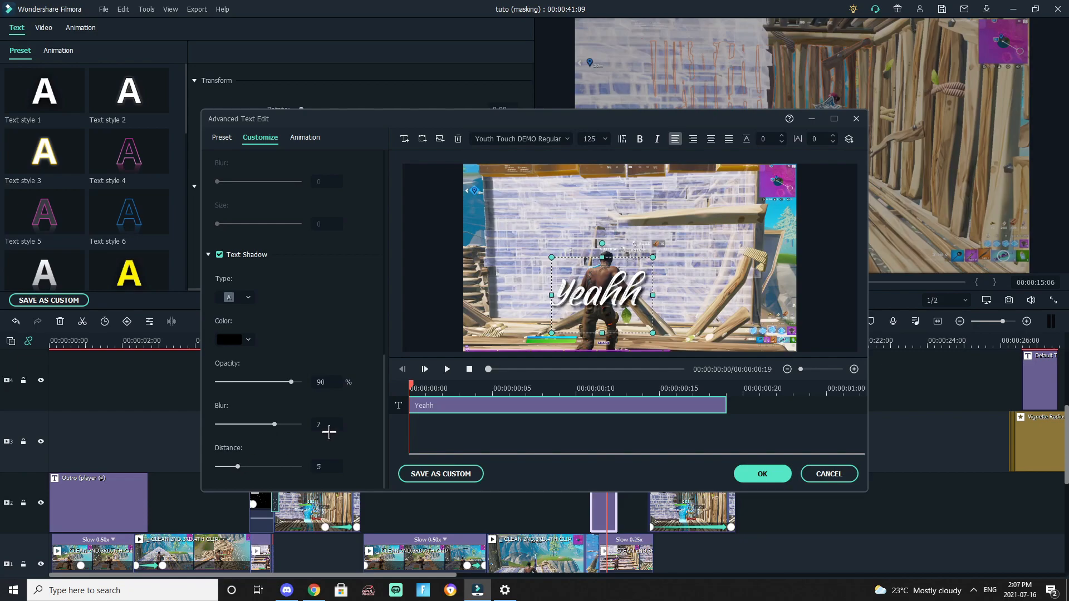
left_click(763, 474)
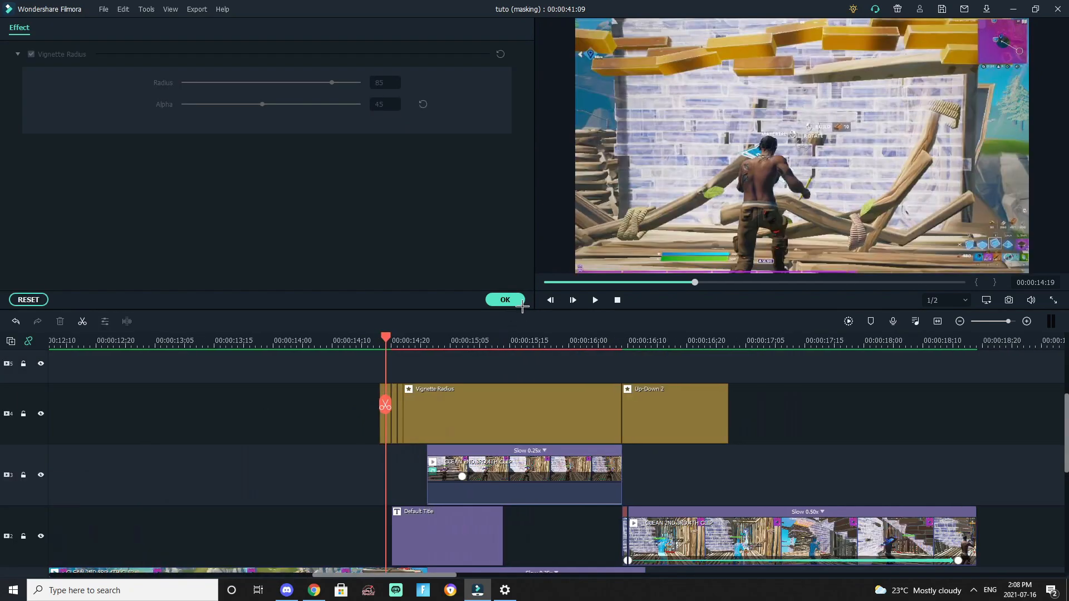
Step: Close the Vignette Radius effect's settings and show the project media library
left_click(505, 300)
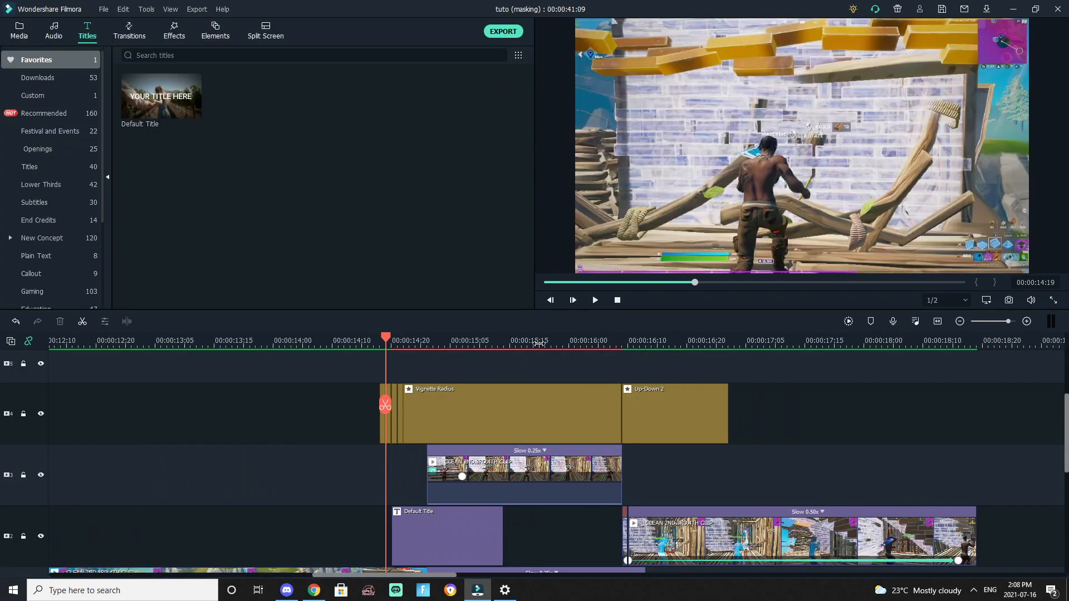
key("ctrl+minus")
key("ctrl+minus")
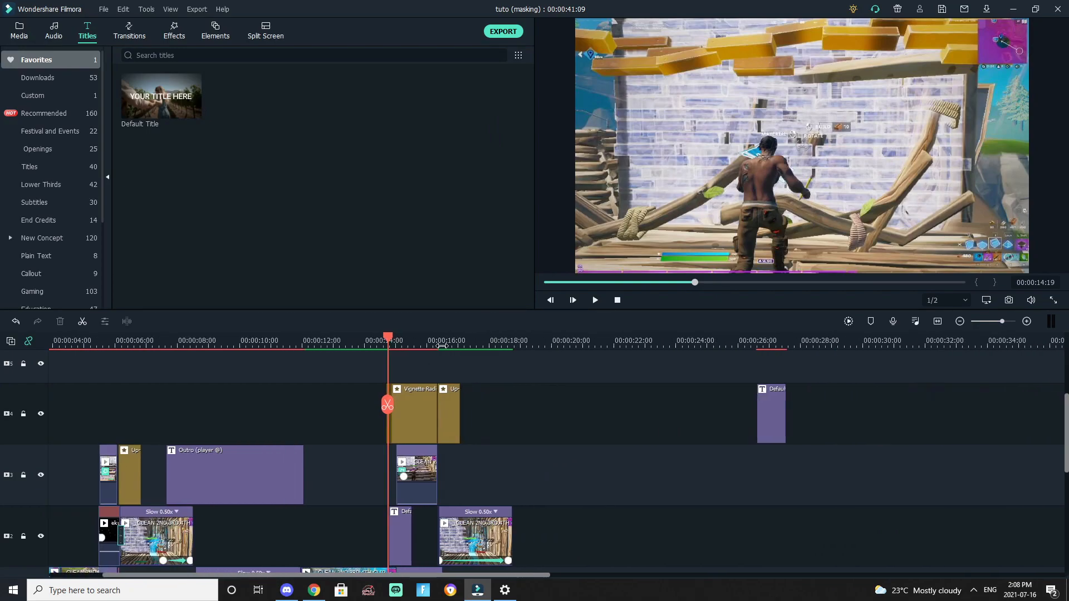
left_click(20, 34)
Step: Examine how the "Yeahh" title sits between the two 0.25x slow clips and the effects around 14:19 on the timeline
scroll(390, 395, "down", 2)
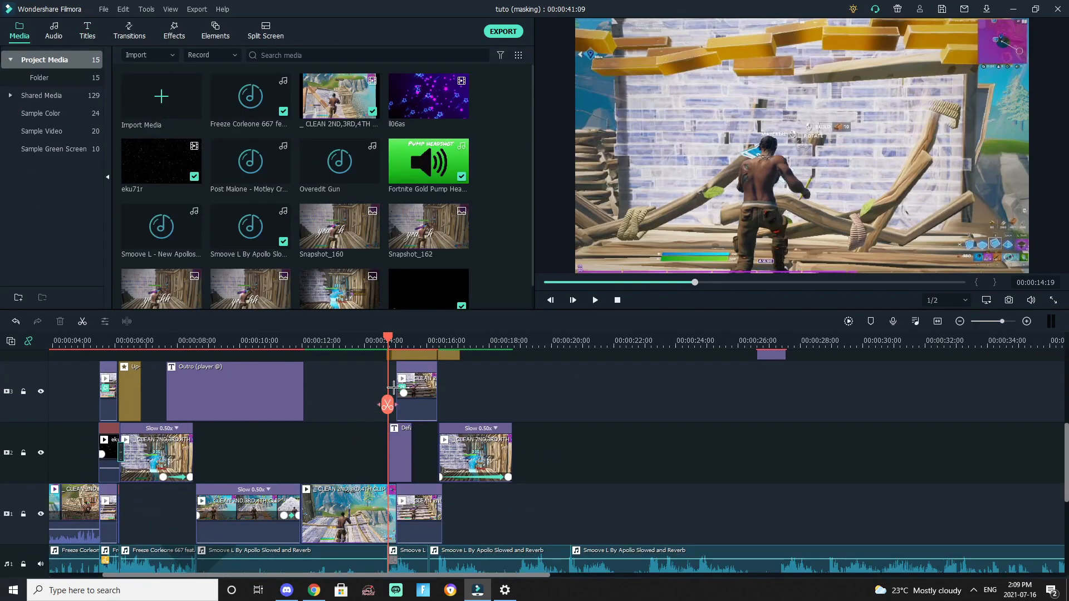
key("ctrl+plus")
left_click(512, 516)
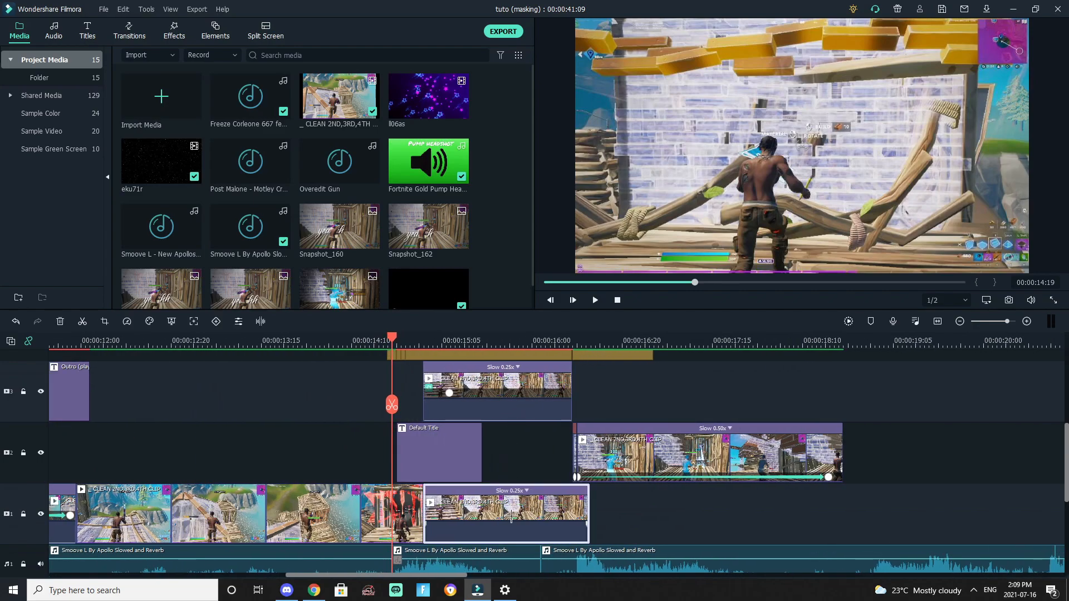
left_click(482, 507)
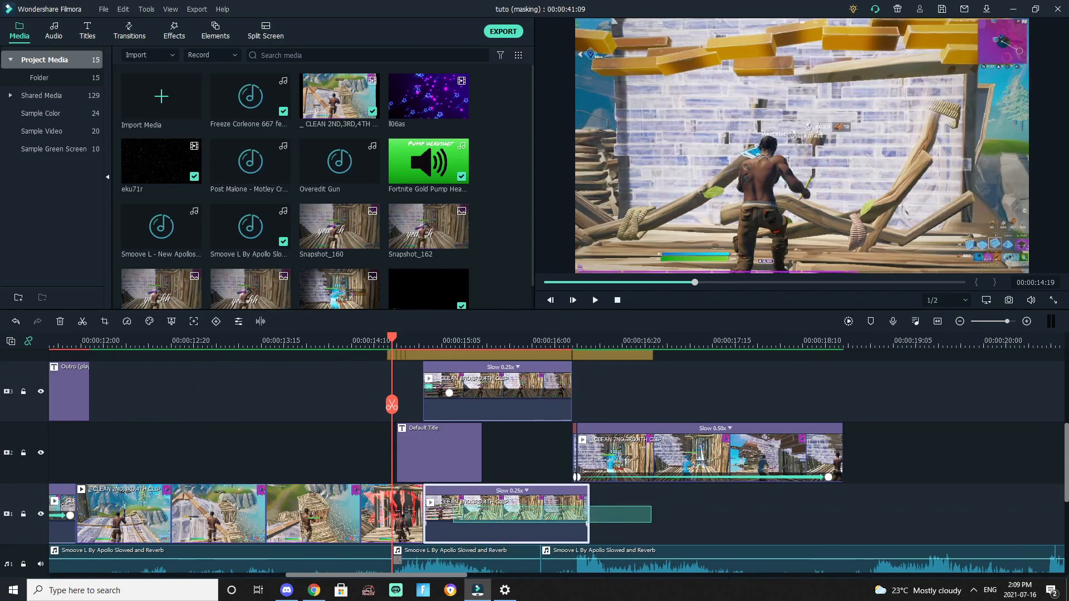
left_click(433, 371)
left_click_drag(308, 445, 519, 449)
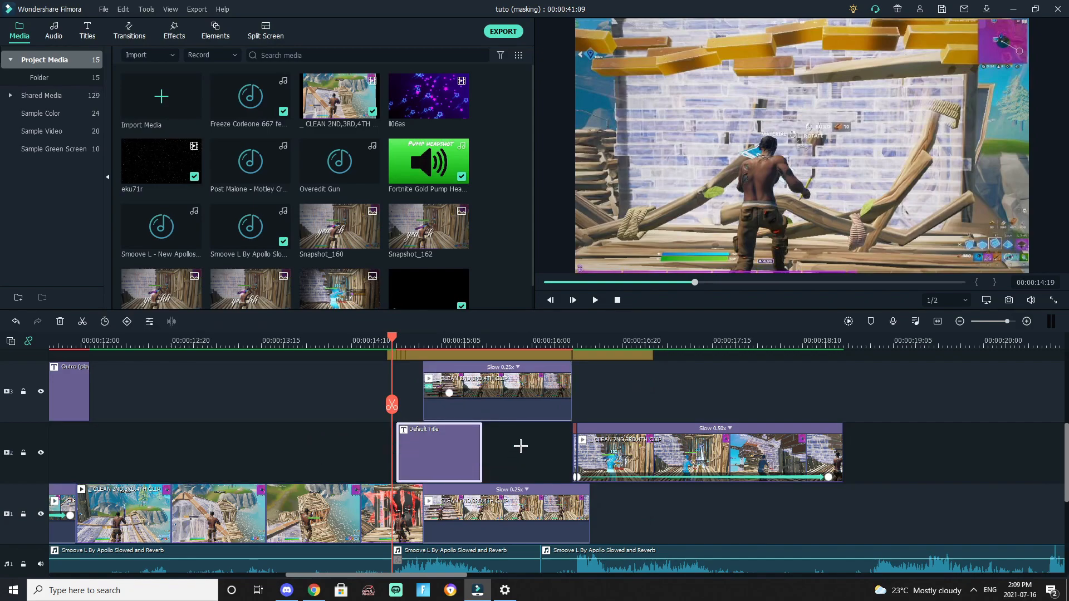
left_click(702, 400)
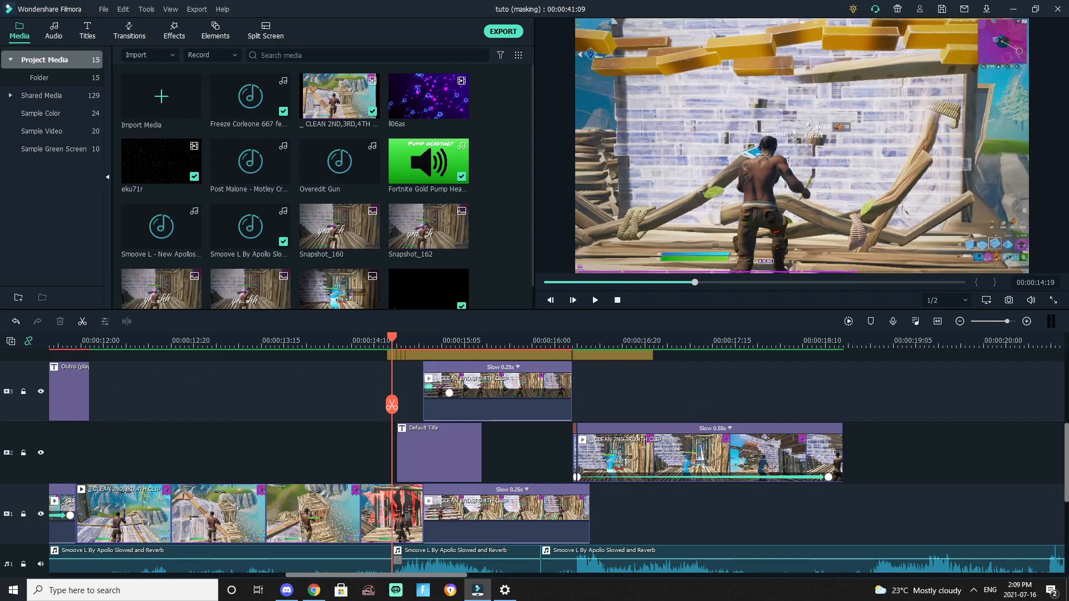
left_click_drag(497, 339, 428, 341)
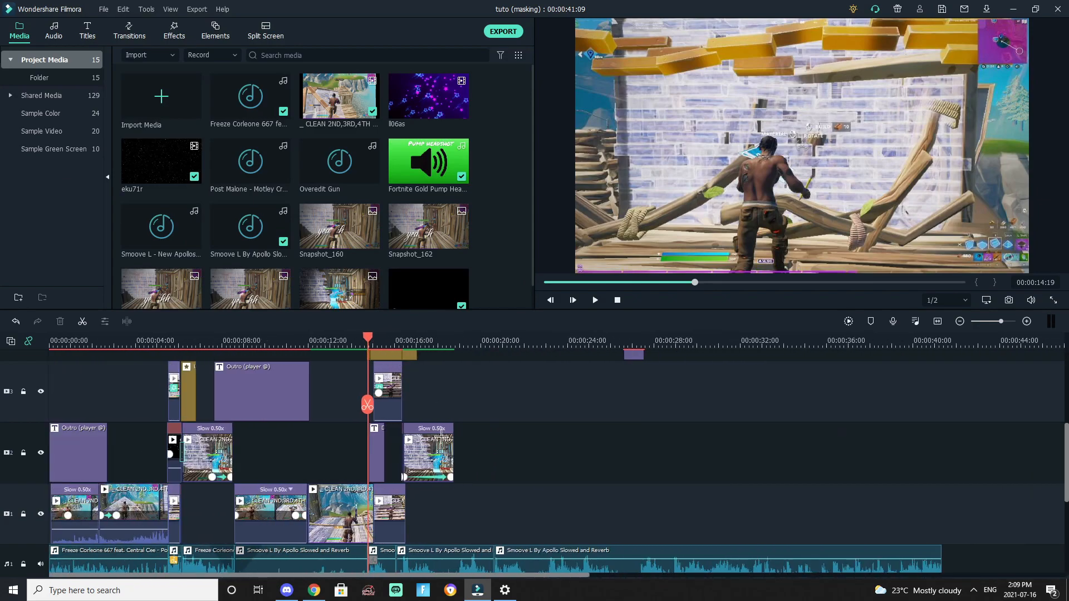
scroll(440, 429, "up", 3)
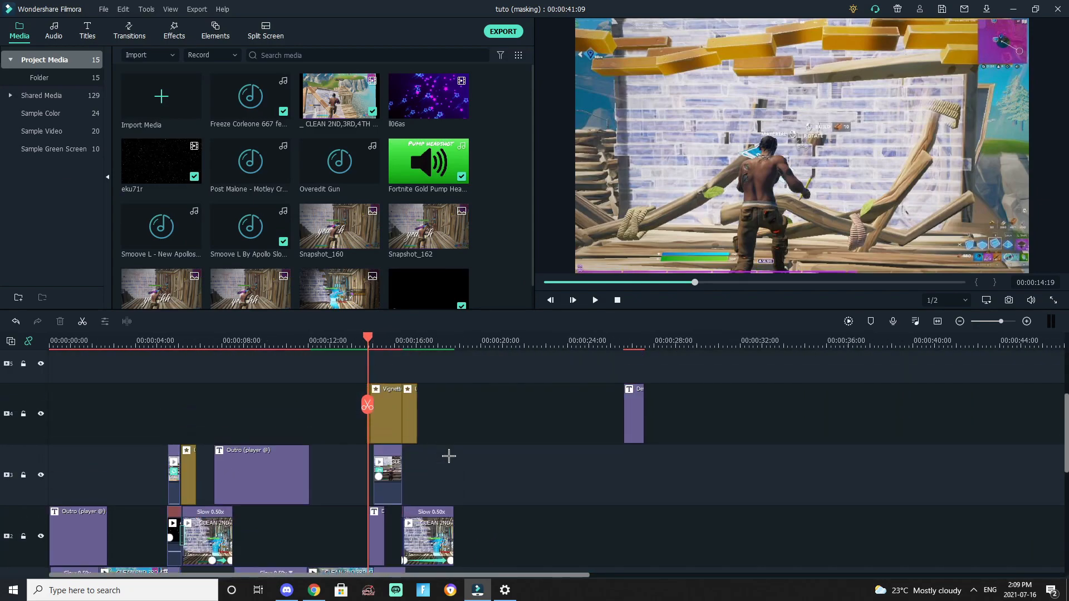